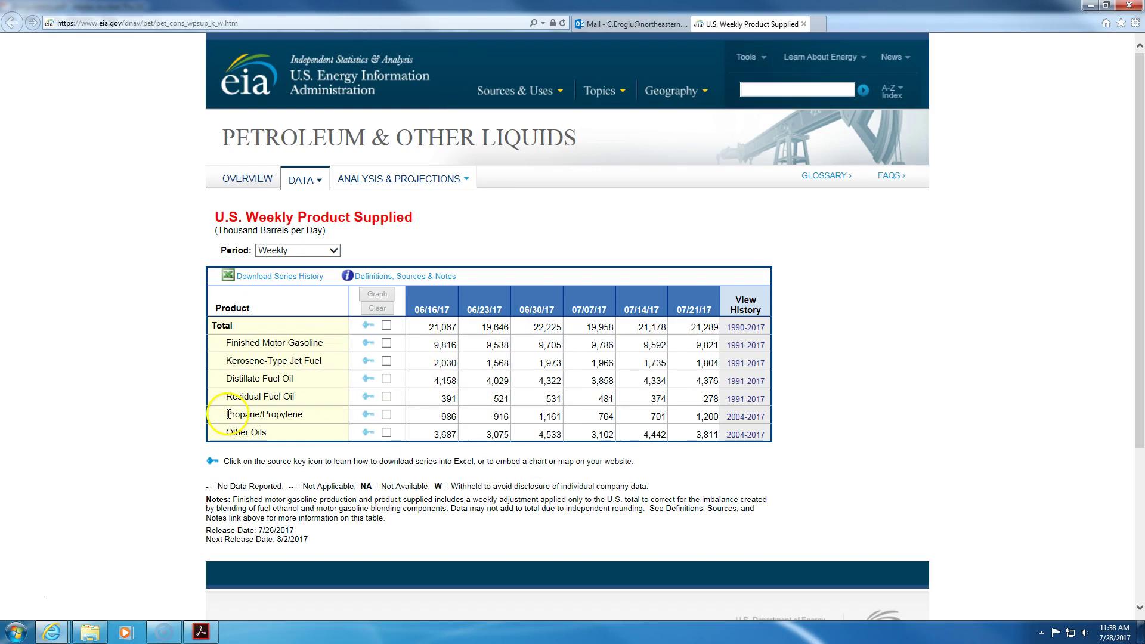
# Step: Open the weekly Propane/Propylene 2004-2017 supply history chart on the EIA site
pyautogui.moveTo(216, 217); pyautogui.dragTo(400, 217)
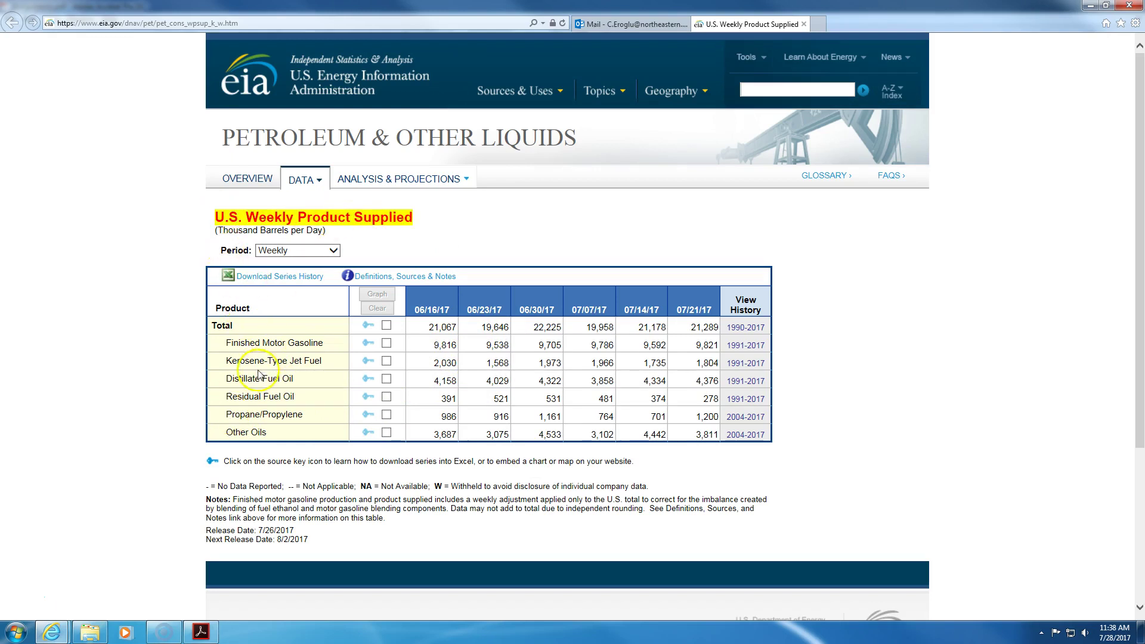
pyautogui.moveTo(229, 415); pyautogui.dragTo(300, 417)
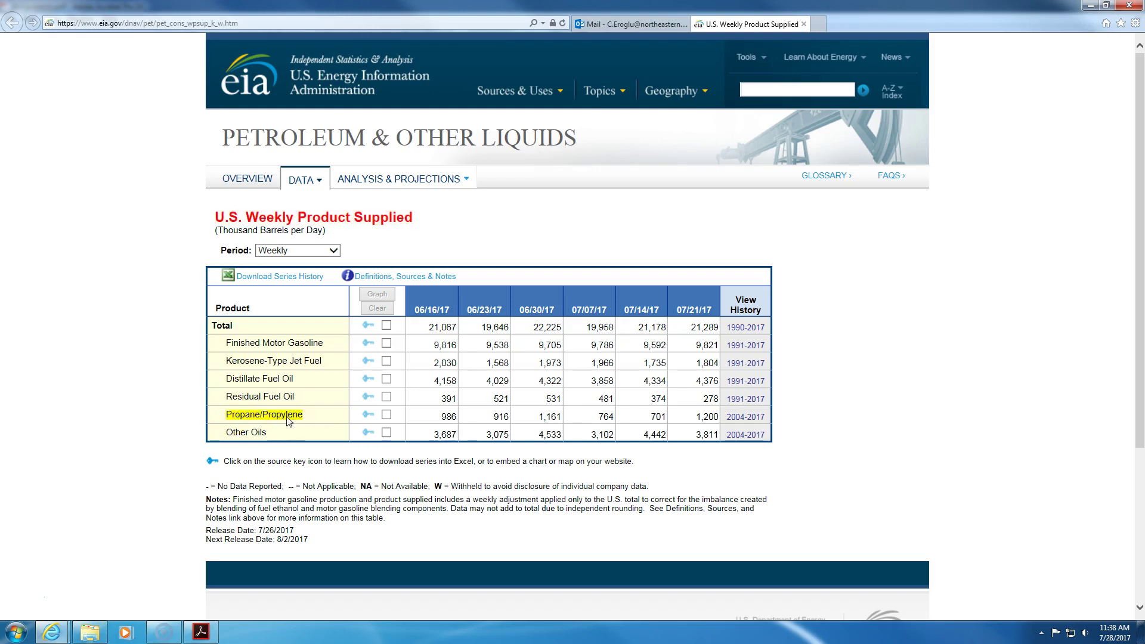
pyautogui.click(728, 423)
pyautogui.click(738, 417)
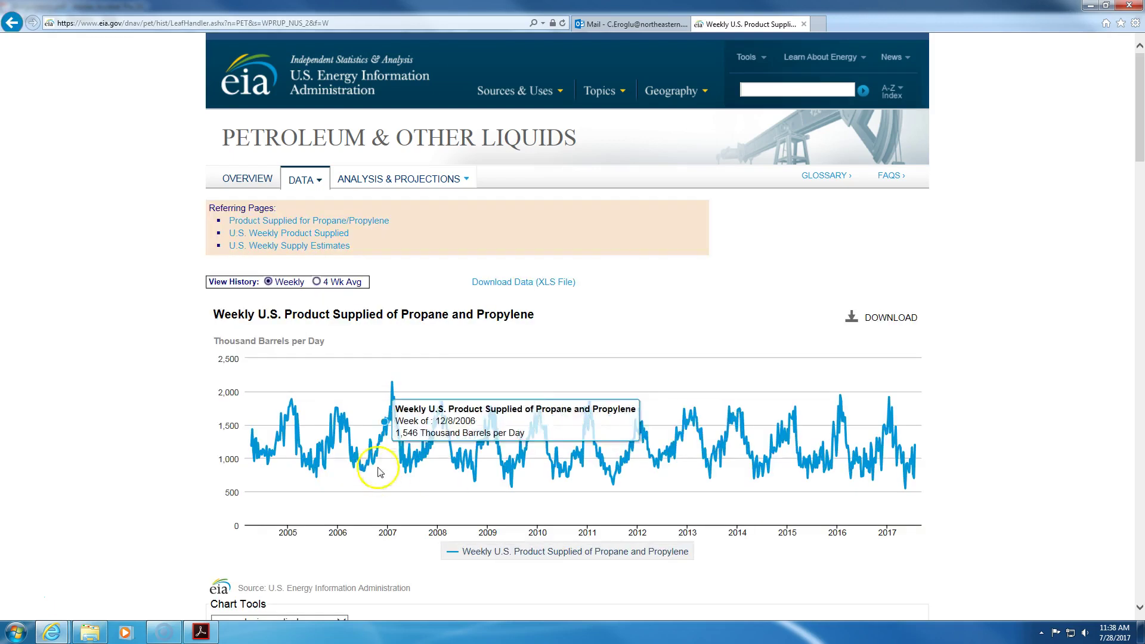
pyautogui.click(872, 443)
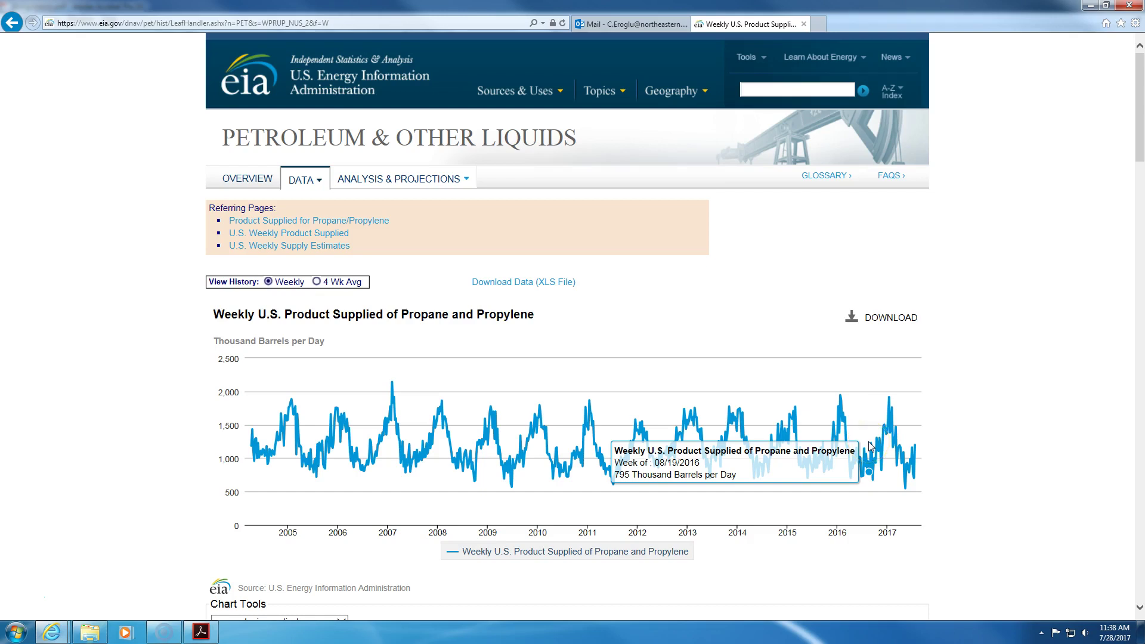
# Step: Download the chart's data as a CSV file and choose Save as
pyautogui.click(889, 318)
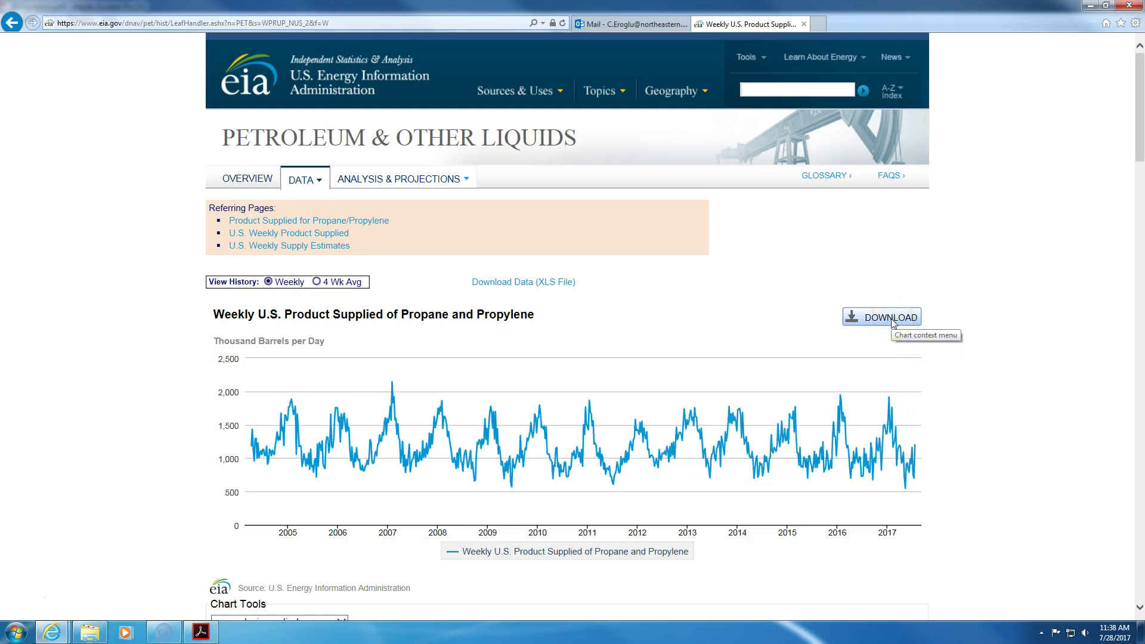
pyautogui.click(893, 321)
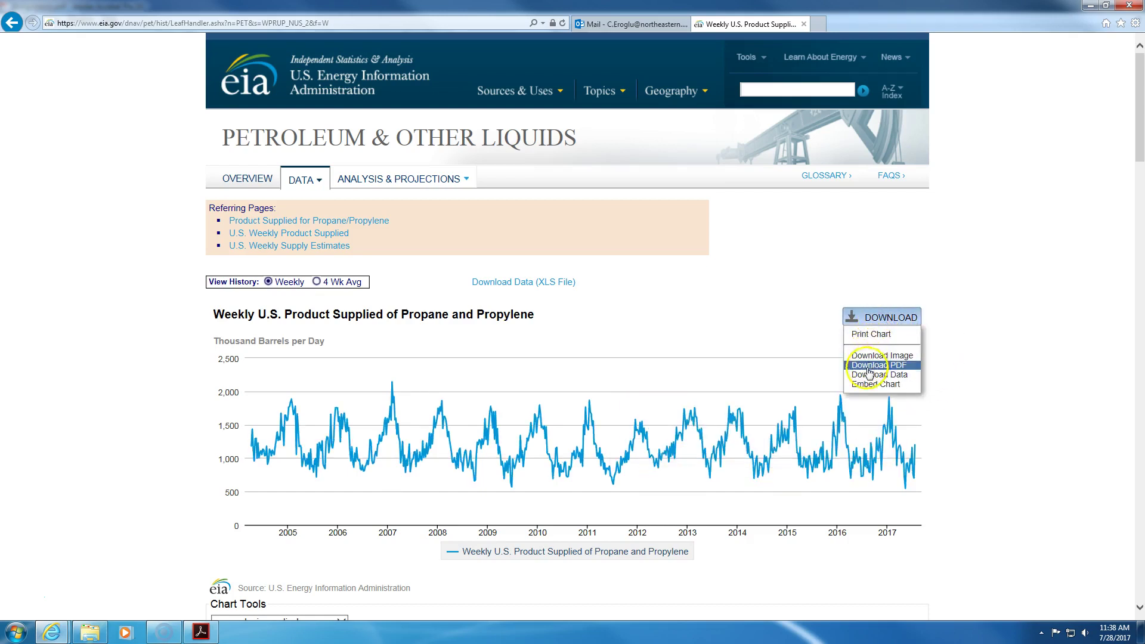
pyautogui.click(868, 375)
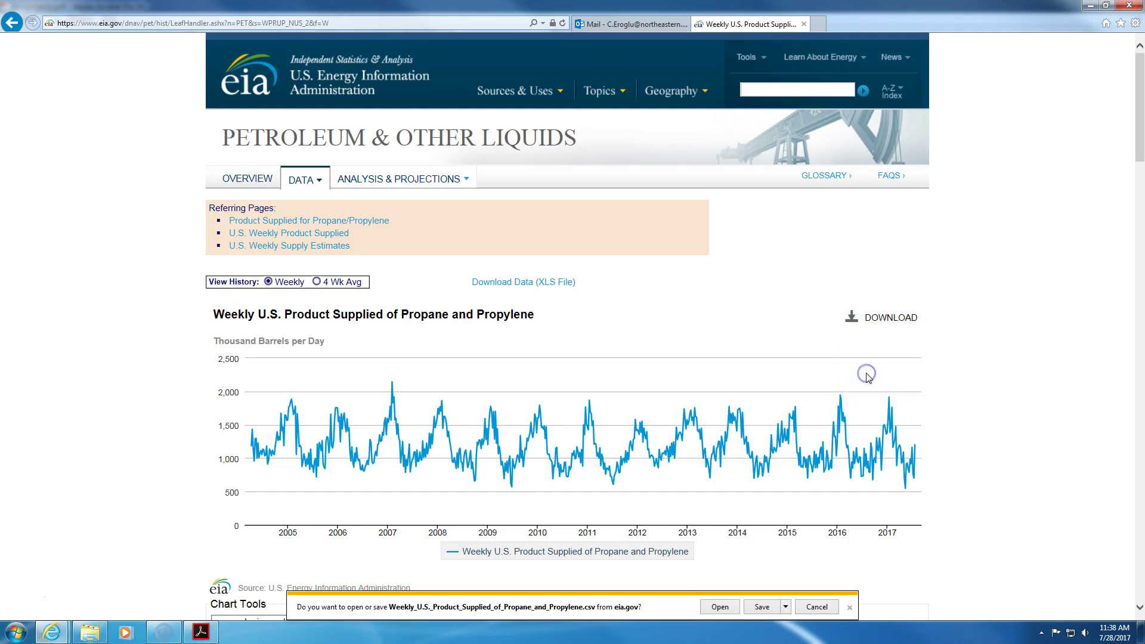
pyautogui.click(786, 608)
pyautogui.click(786, 607)
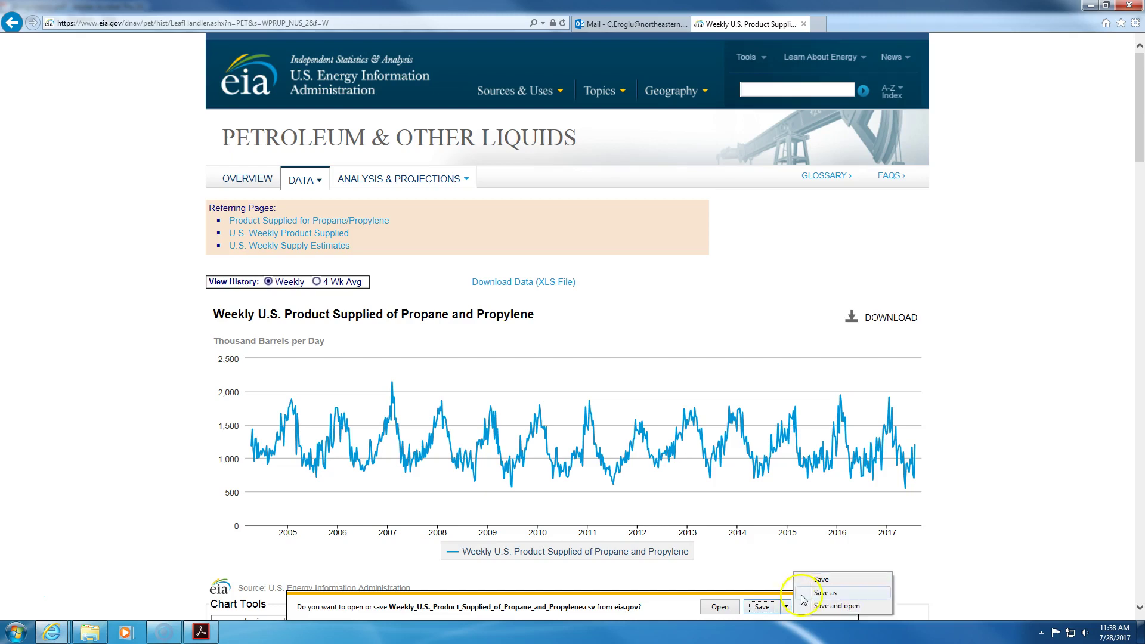
# Step: Save the propane CSV as WeeklyData.csv in Documents > SASUniversityEdition > myfolders
pyautogui.click(803, 594)
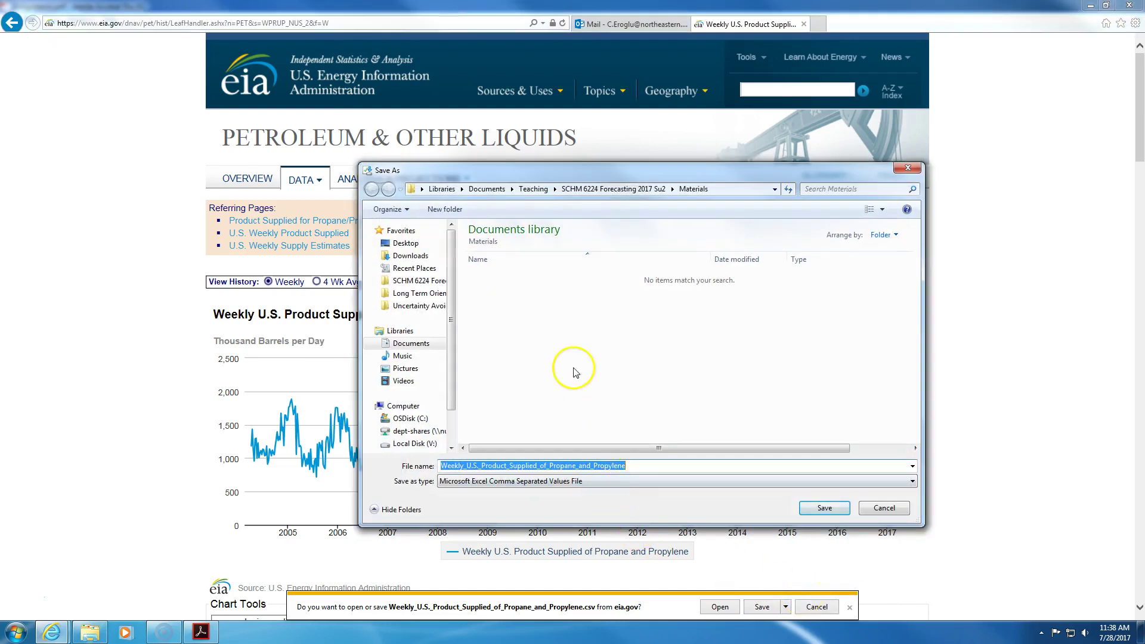
pyautogui.click(430, 344)
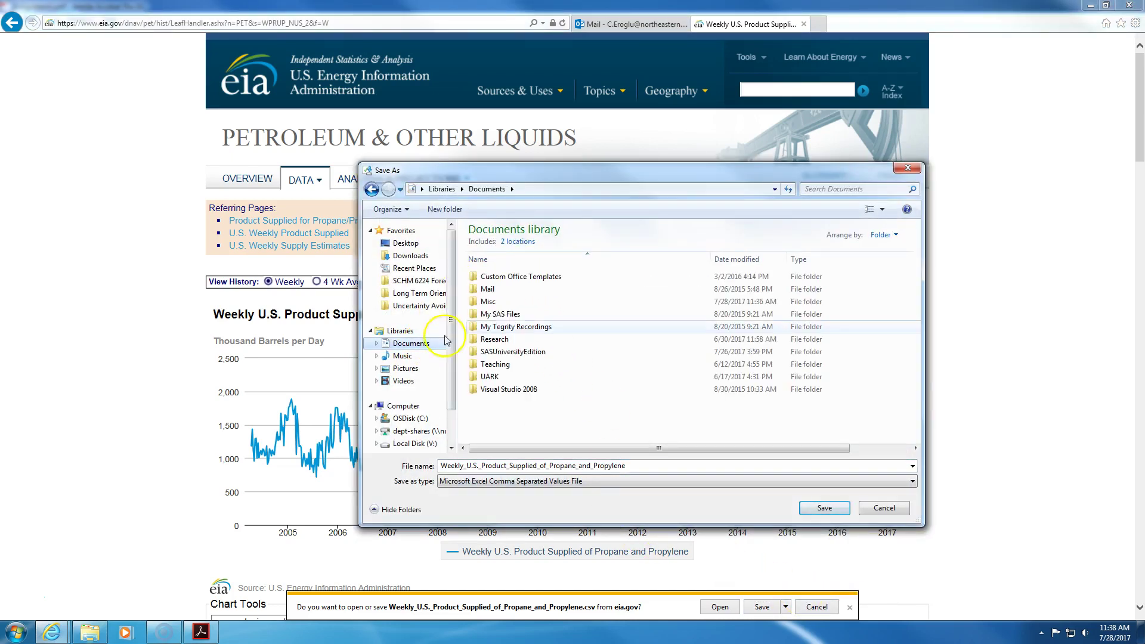
pyautogui.doubleClick(520, 351)
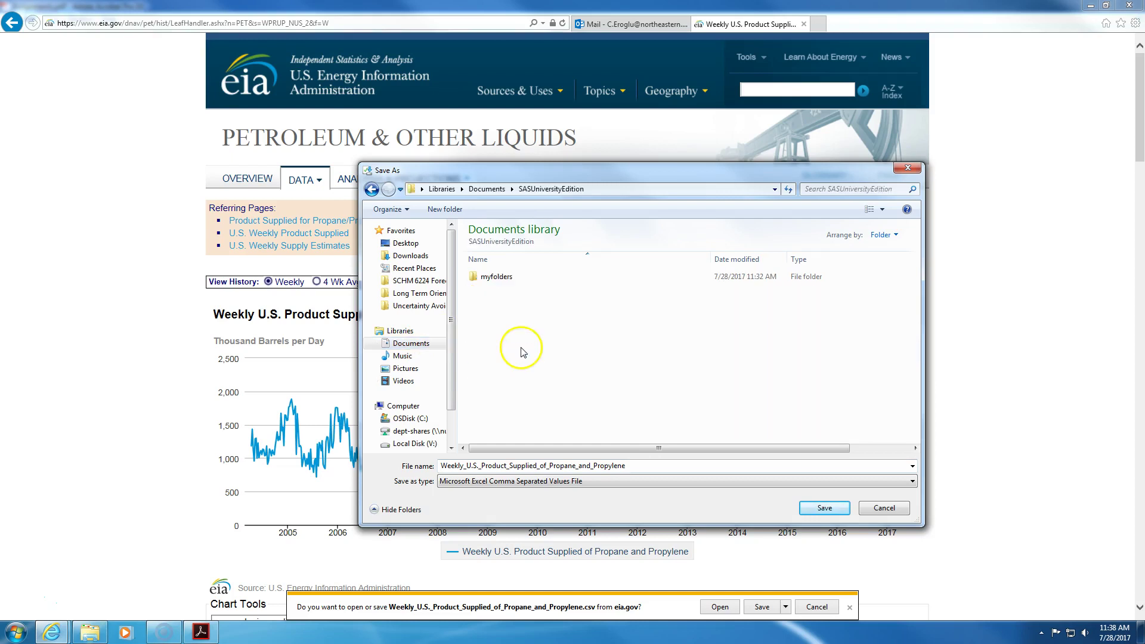
pyautogui.doubleClick(499, 276)
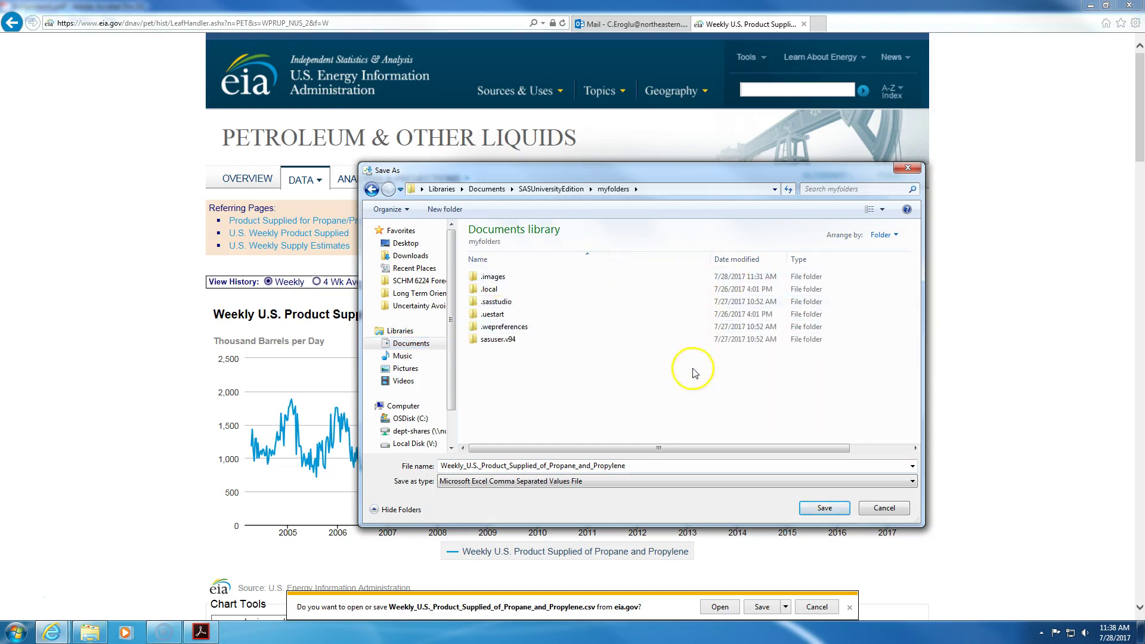
pyautogui.doubleClick(636, 464)
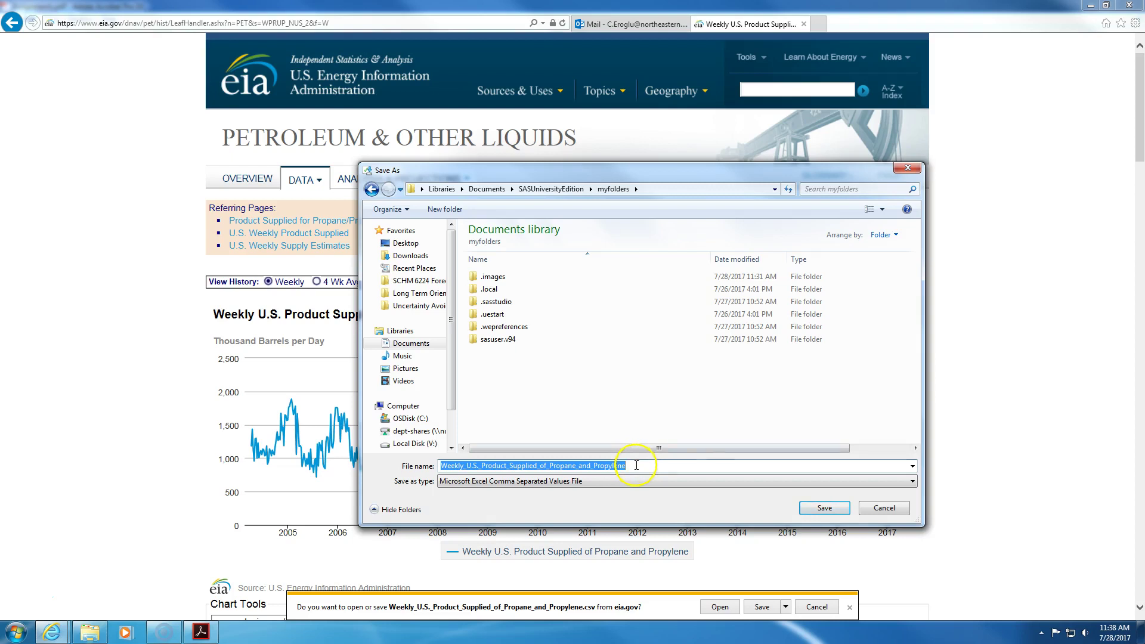
pyautogui.write('W')
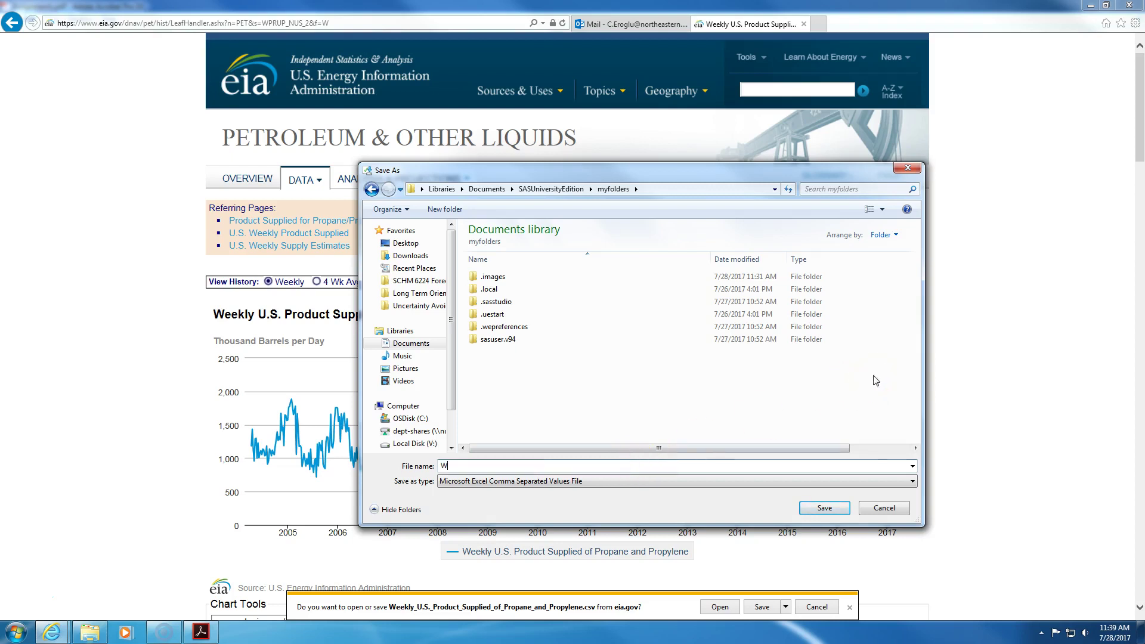
pyautogui.write('eeklyData')
pyautogui.click(824, 508)
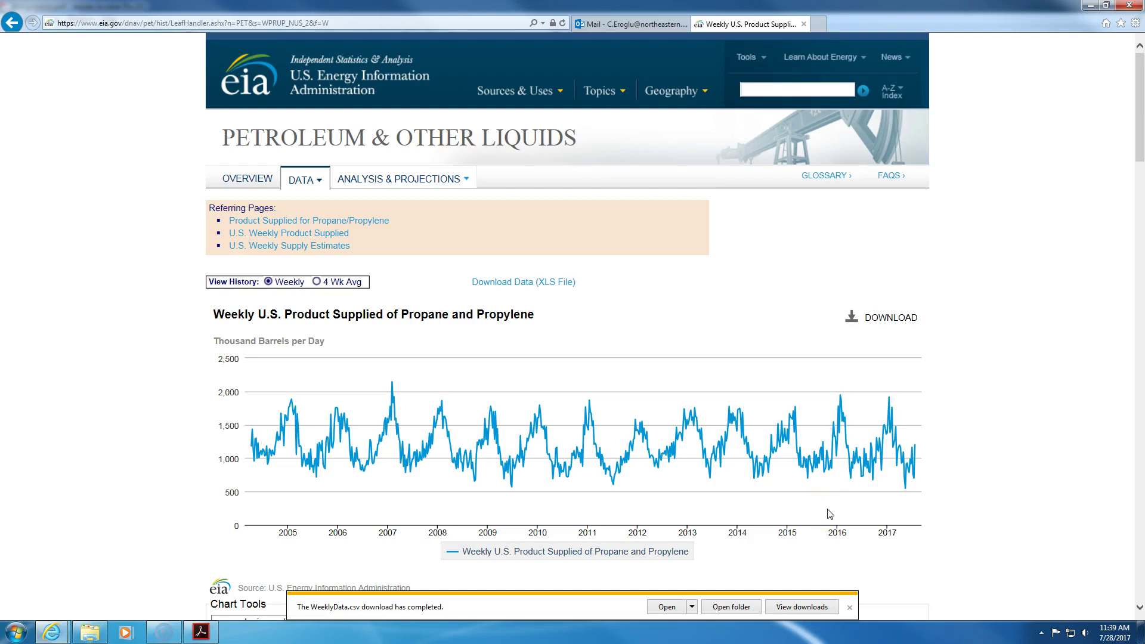
# Step: Open WeeklyData.csv in Excel and autofit all columns to their contents
pyautogui.click(669, 608)
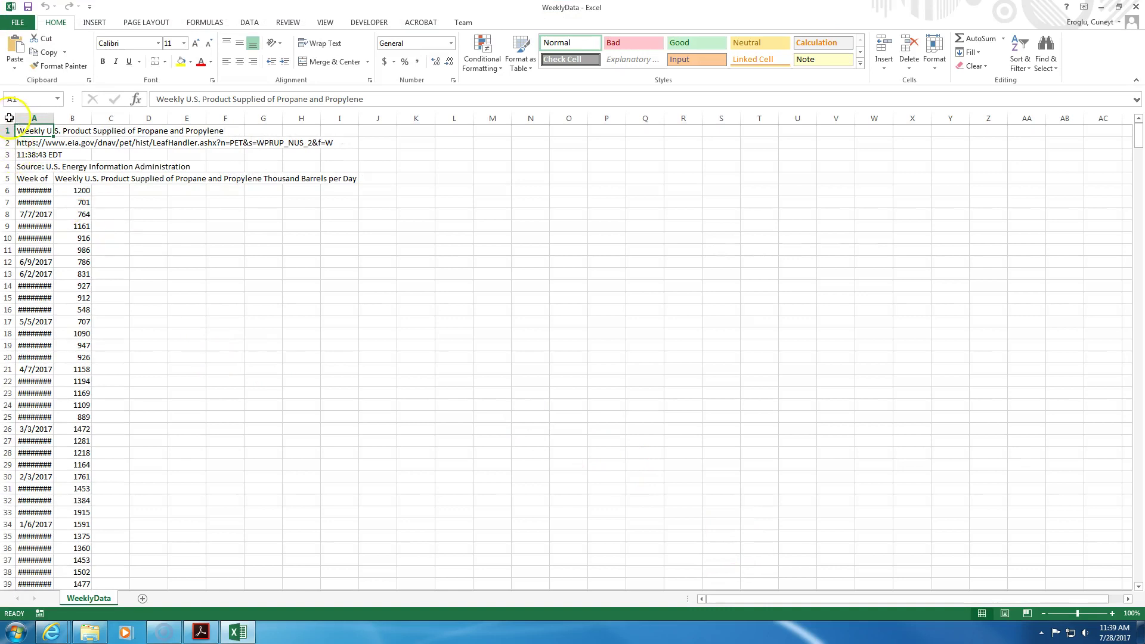
pyautogui.click(8, 116)
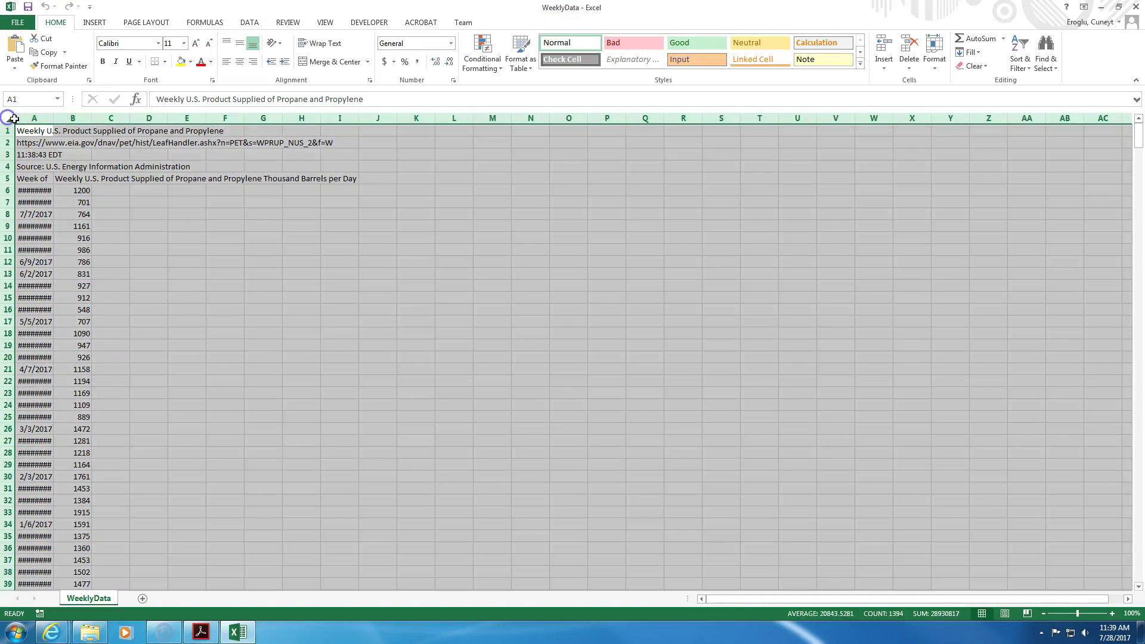
pyautogui.doubleClick(50, 118)
pyautogui.click(134, 239)
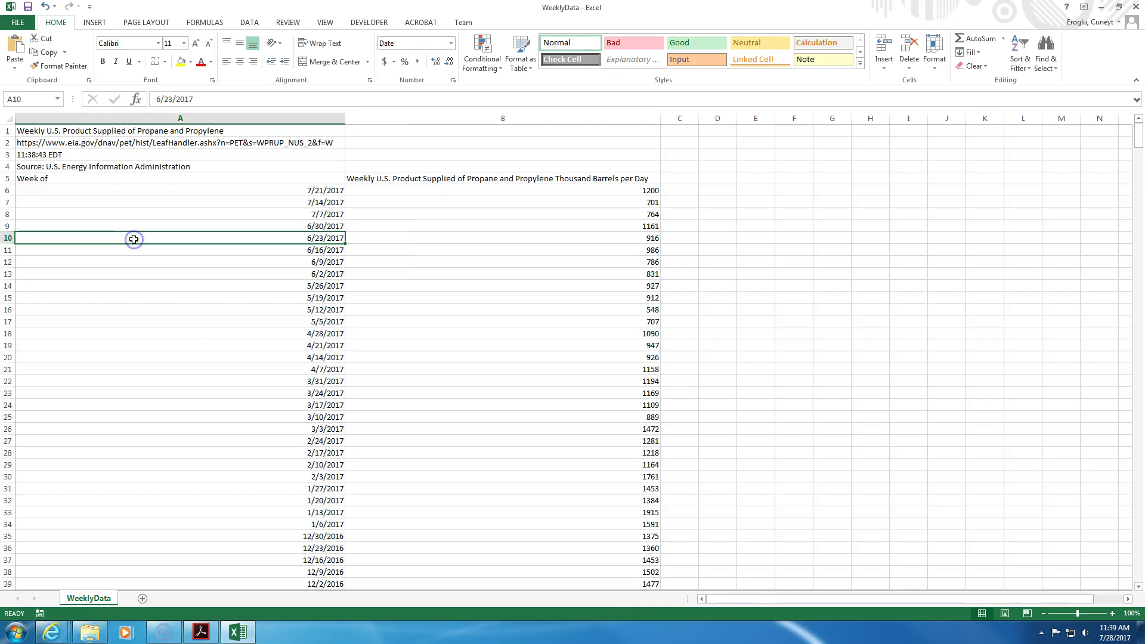
pyautogui.moveTo(320, 189); pyautogui.dragTo(286, 486)
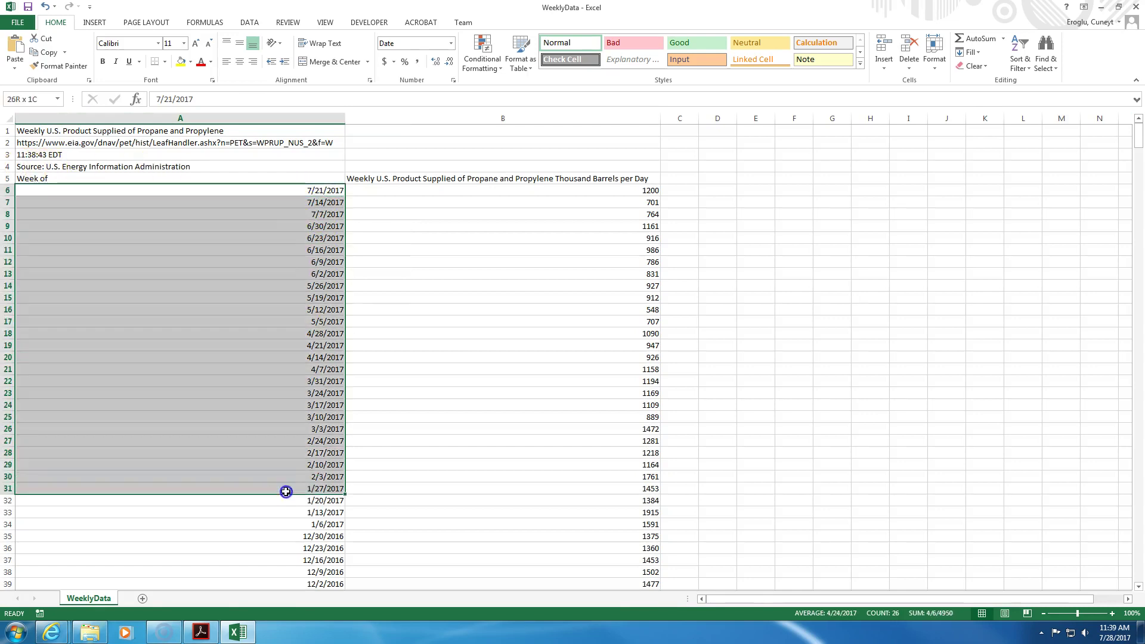
pyautogui.click(500, 187)
pyautogui.moveTo(501, 187); pyautogui.dragTo(471, 460)
pyautogui.click(409, 435)
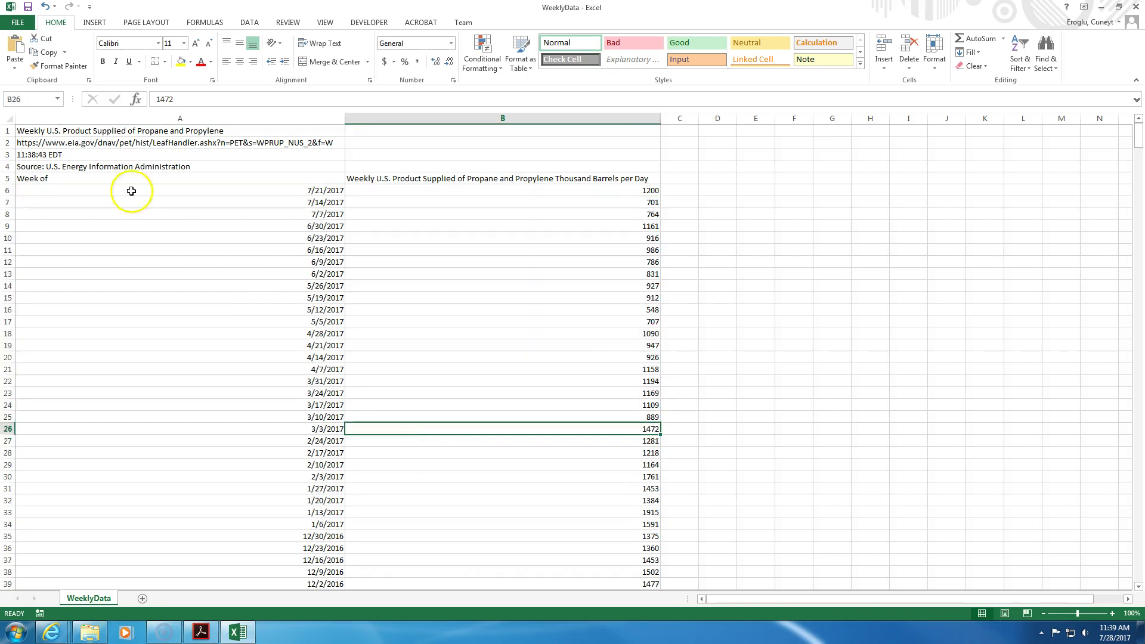
# Step: Rename the header cells A5 and B5 to Date and Supply
pyautogui.click(121, 179)
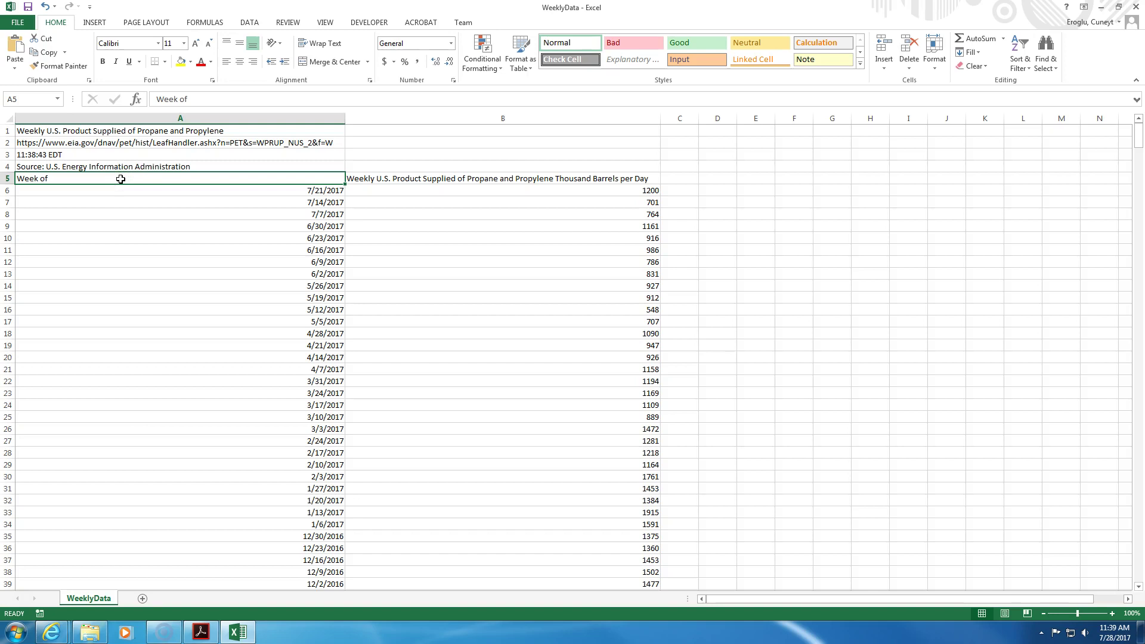
pyautogui.write('Date')
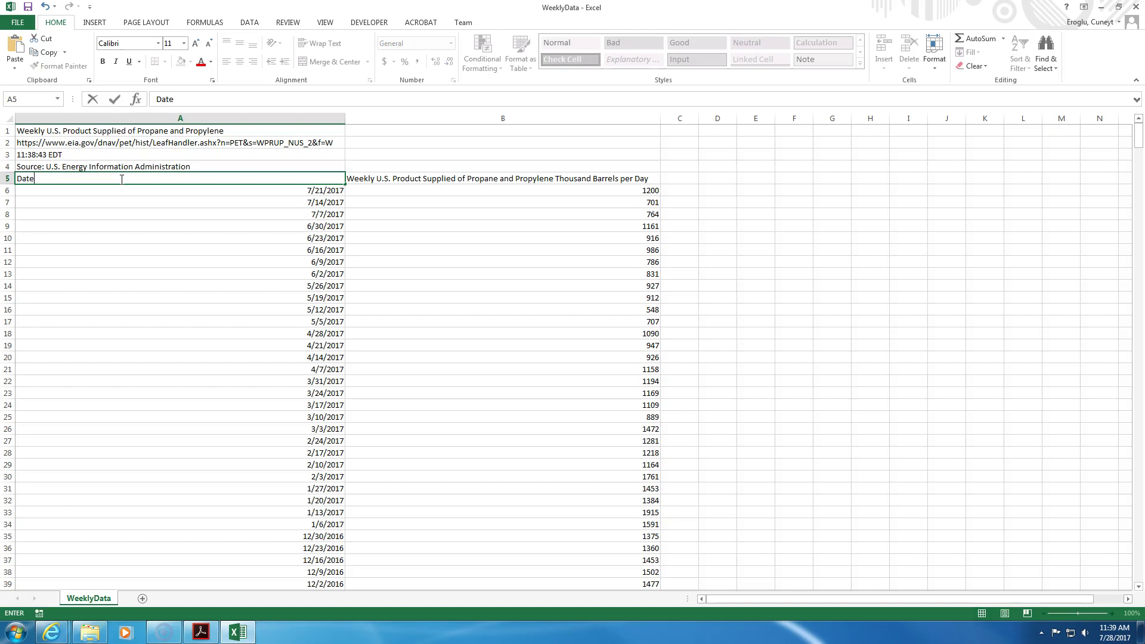
pyautogui.press('Tab')
pyautogui.write('Su')
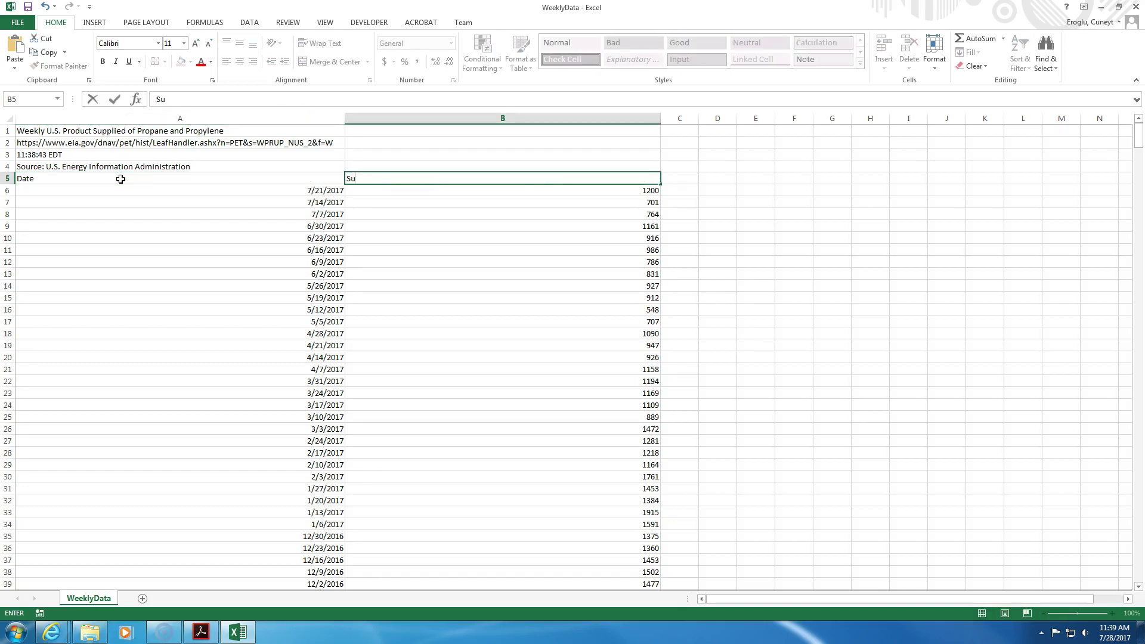
pyautogui.press('Up')
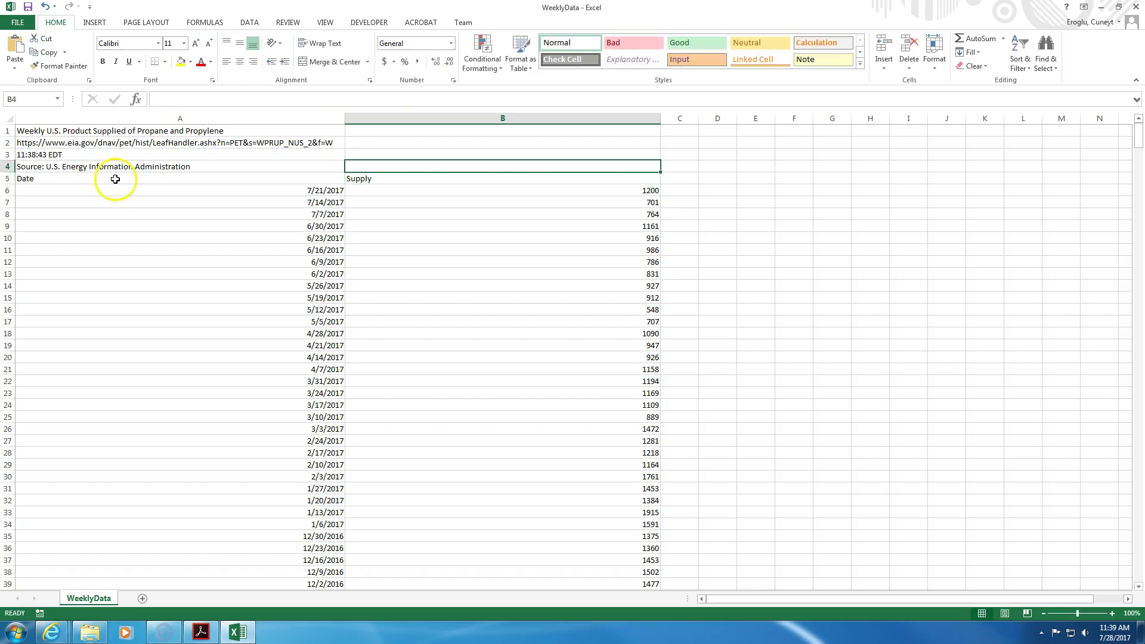
pyautogui.click(5, 164)
pyautogui.moveTo(5, 164); pyautogui.dragTo(5, 130)
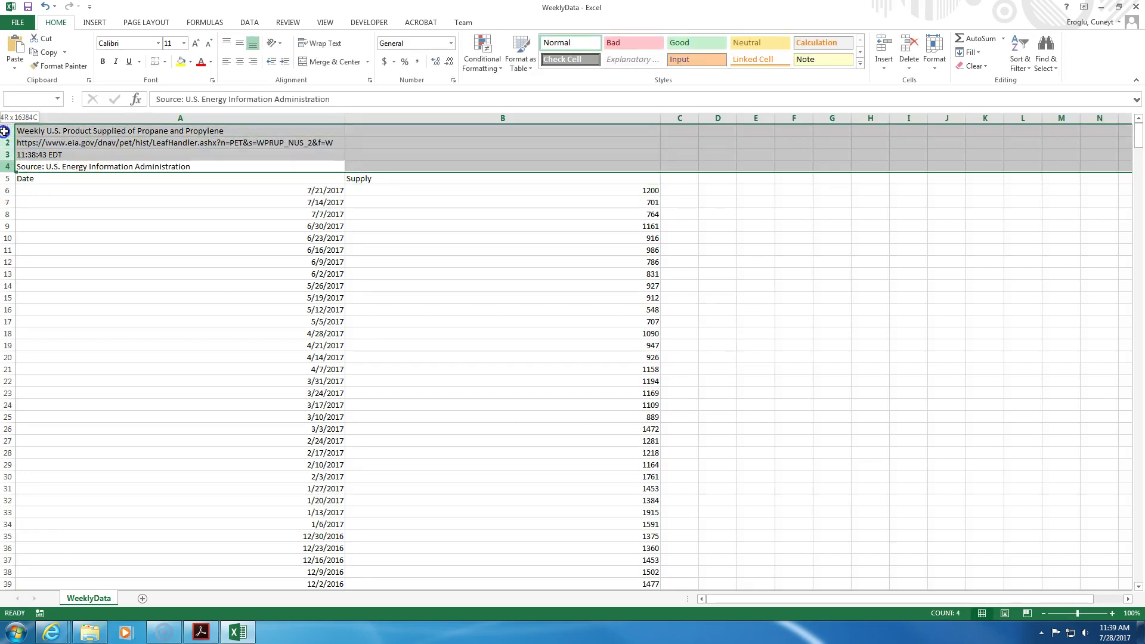
pyautogui.rightClick(112, 141)
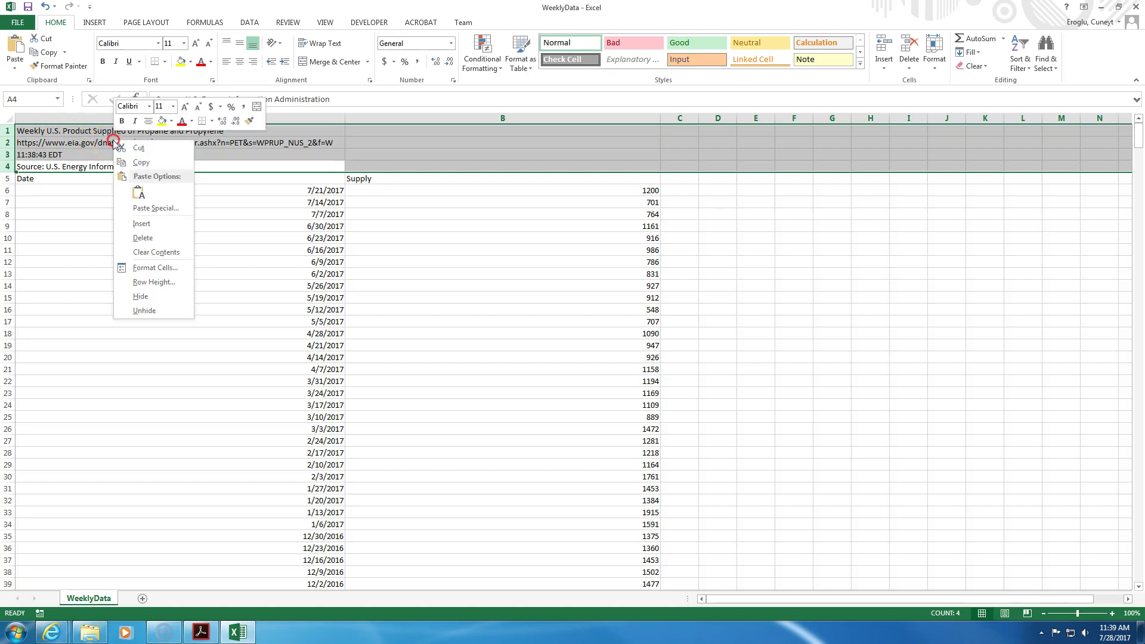
pyautogui.click(143, 238)
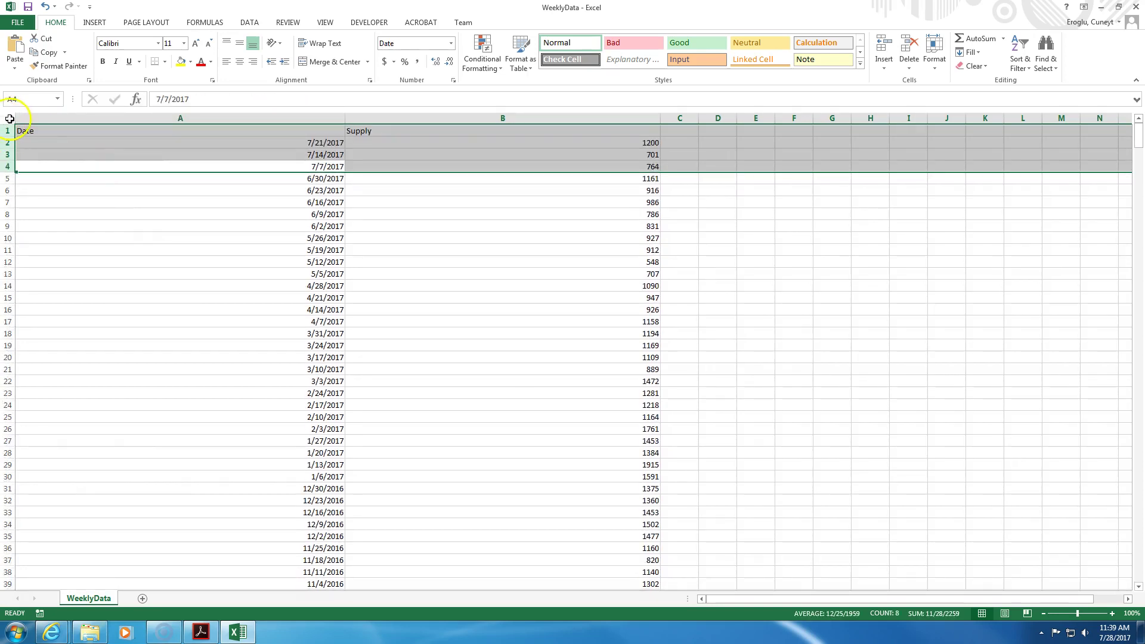
pyautogui.click(8, 118)
pyautogui.doubleClick(345, 117)
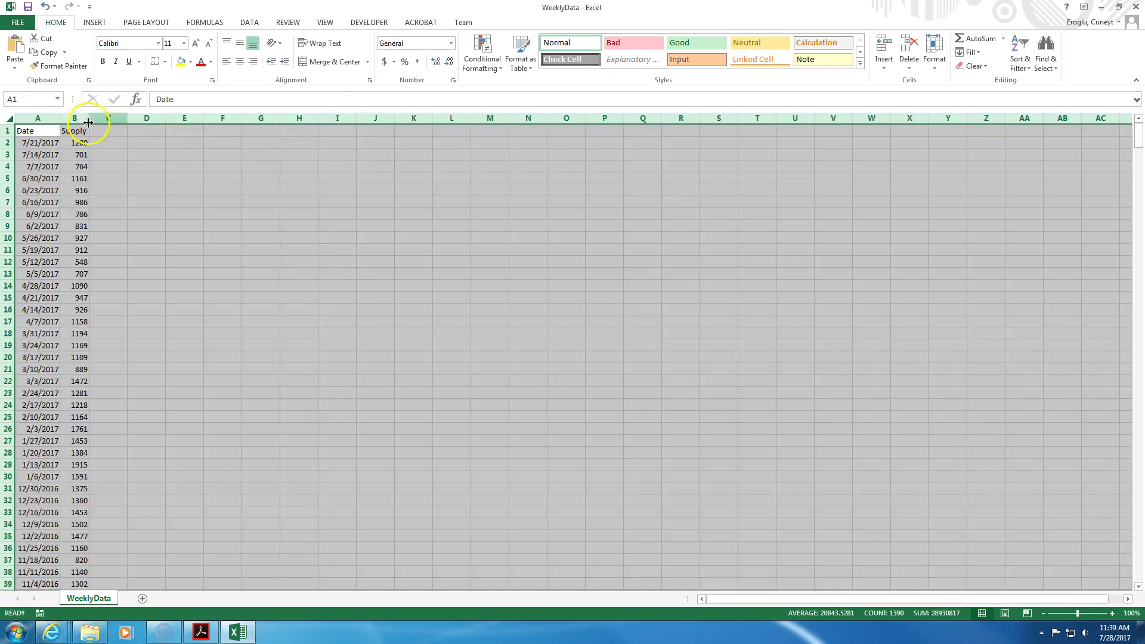
pyautogui.click(36, 131)
pyautogui.click(62, 131)
pyautogui.click(30, 191)
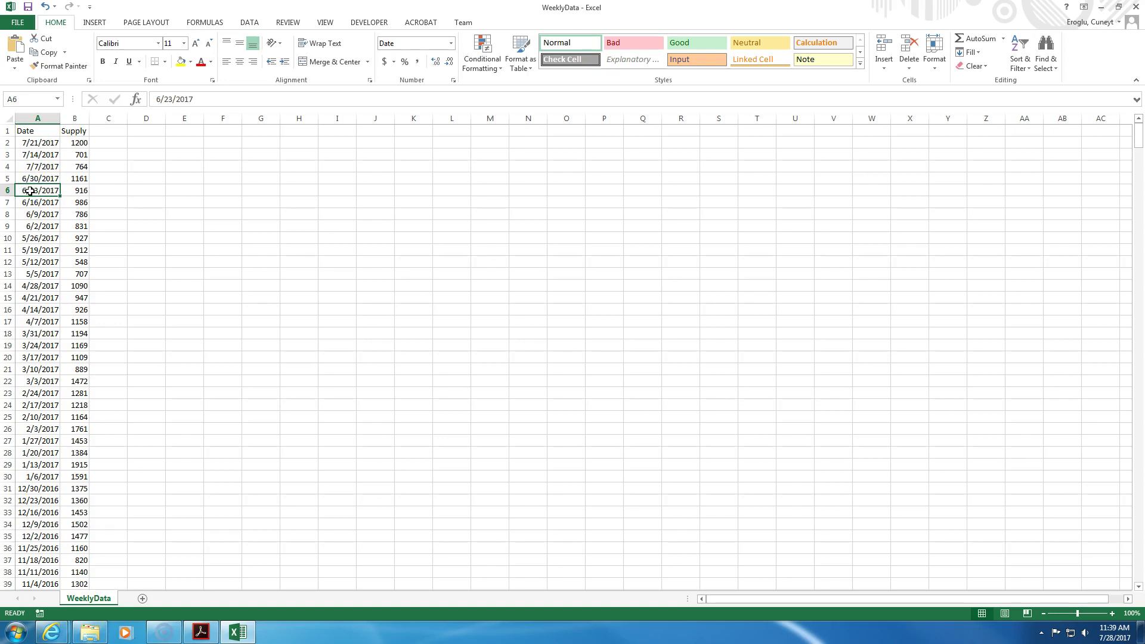
pyautogui.hotkey('ctrl', 'Down')
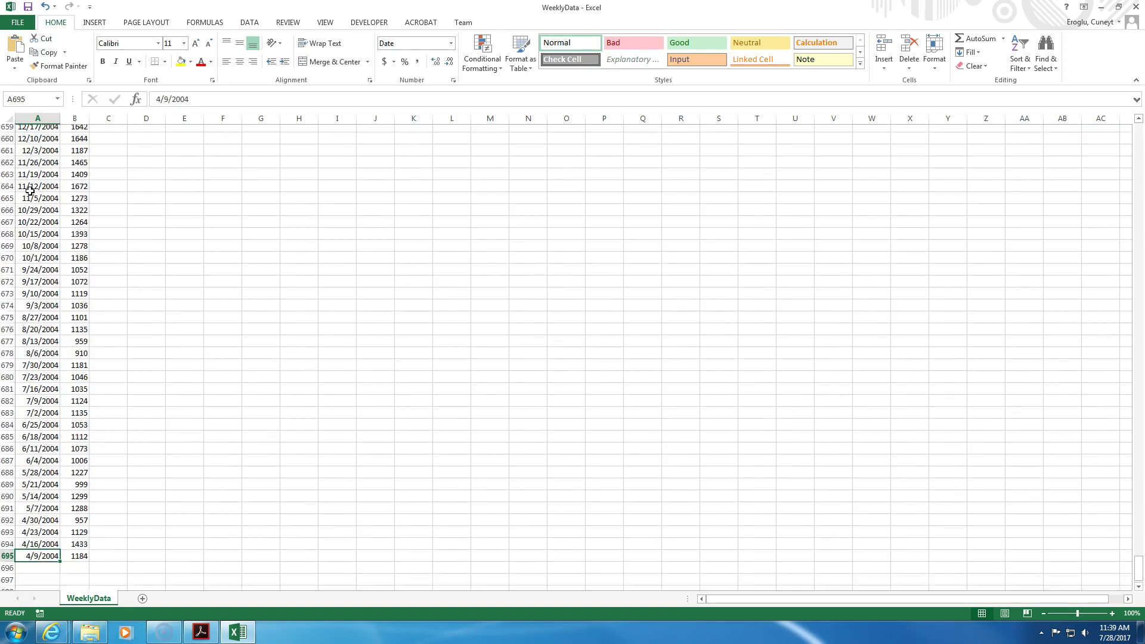
pyautogui.scroll(-3, 38, 381)
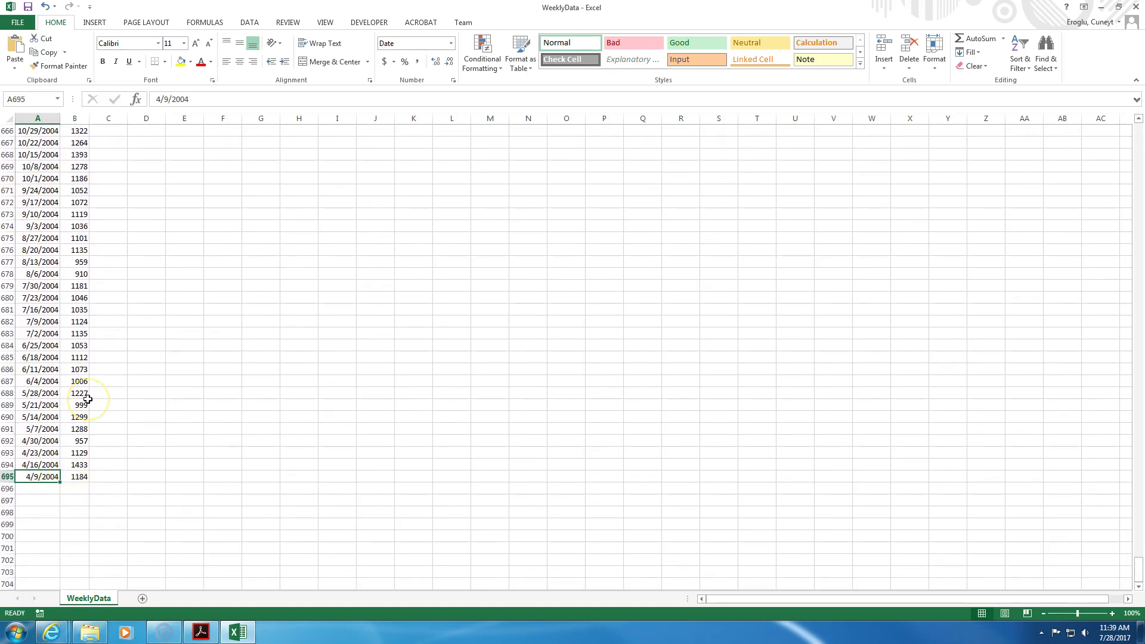
pyautogui.hotkey('ctrl', 'Up')
pyautogui.press('Down')
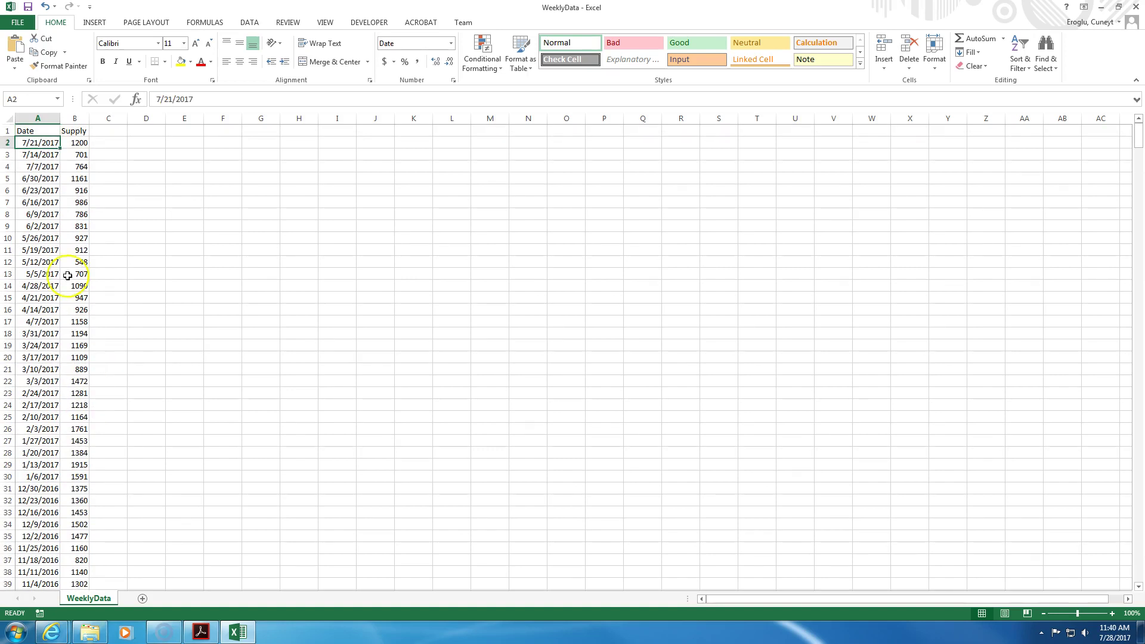
# Step: Custom-sort the data range A1:B695 by Date, oldest to newest
pyautogui.click(36, 130)
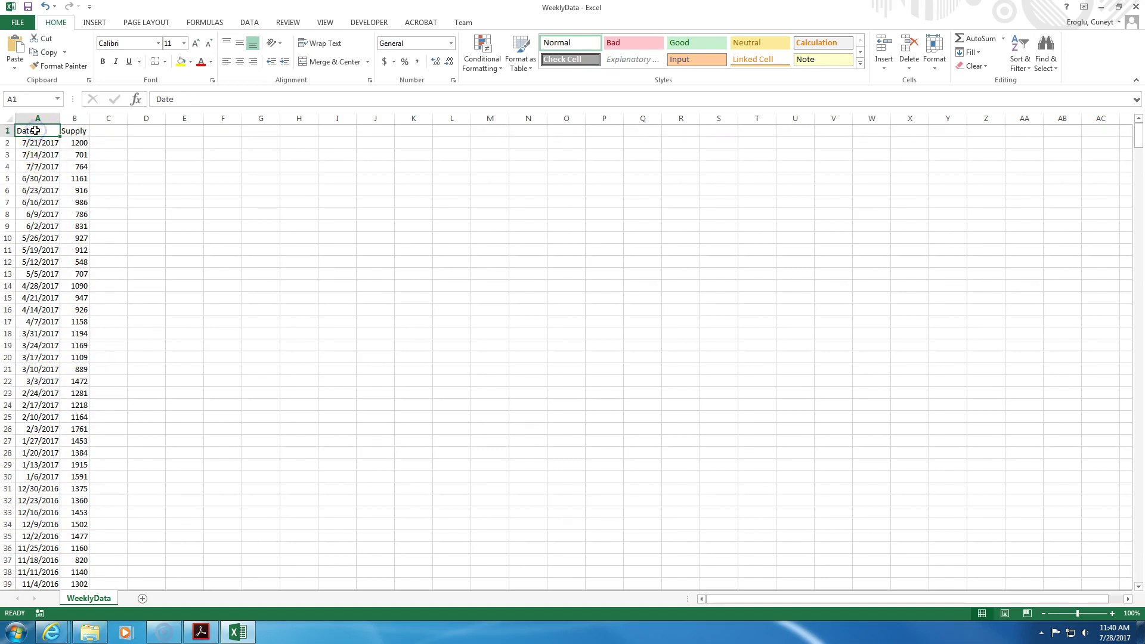
pyautogui.hotkey('ctrl', 'shift', 'Right')
pyautogui.hotkey('ctrl', 'shift', 'Down')
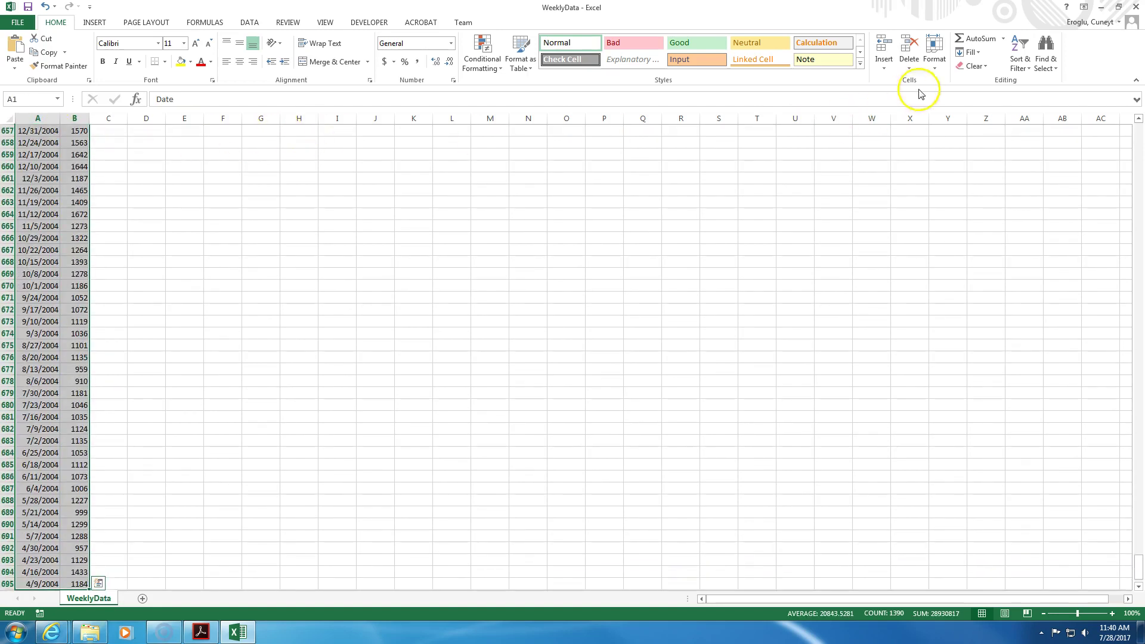
pyautogui.click(1020, 60)
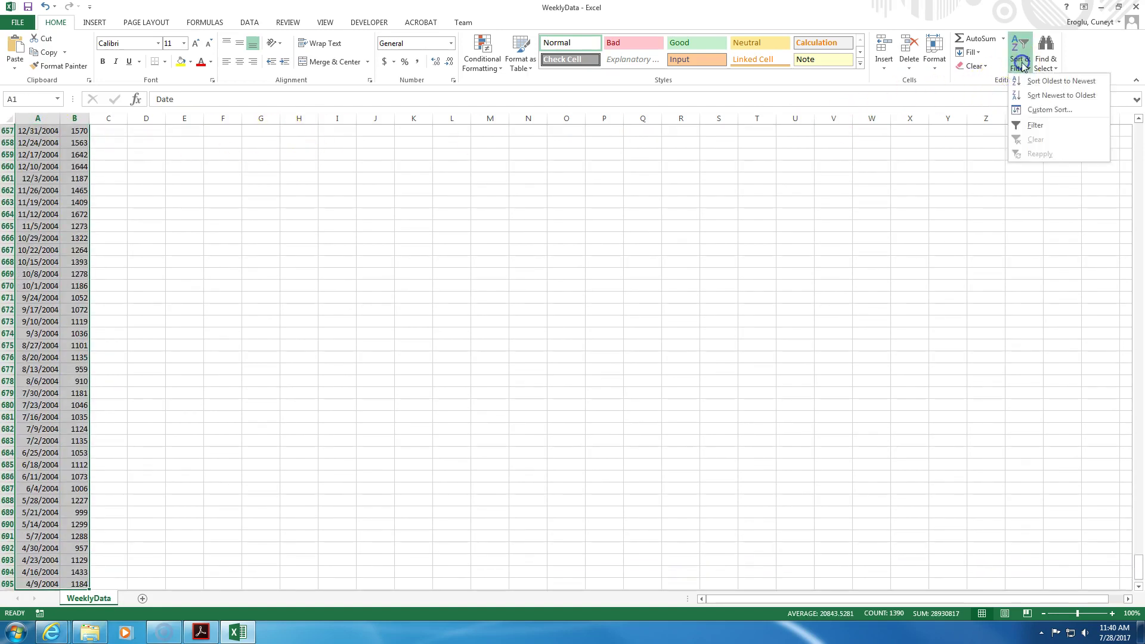
pyautogui.click(1049, 110)
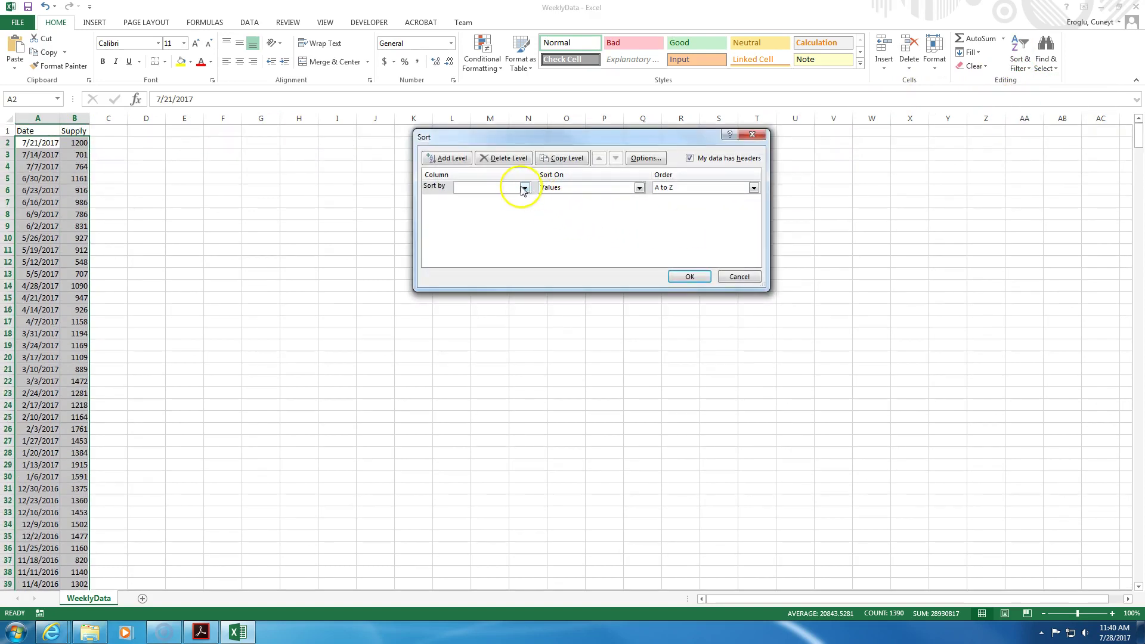
pyautogui.click(525, 187)
pyautogui.click(512, 198)
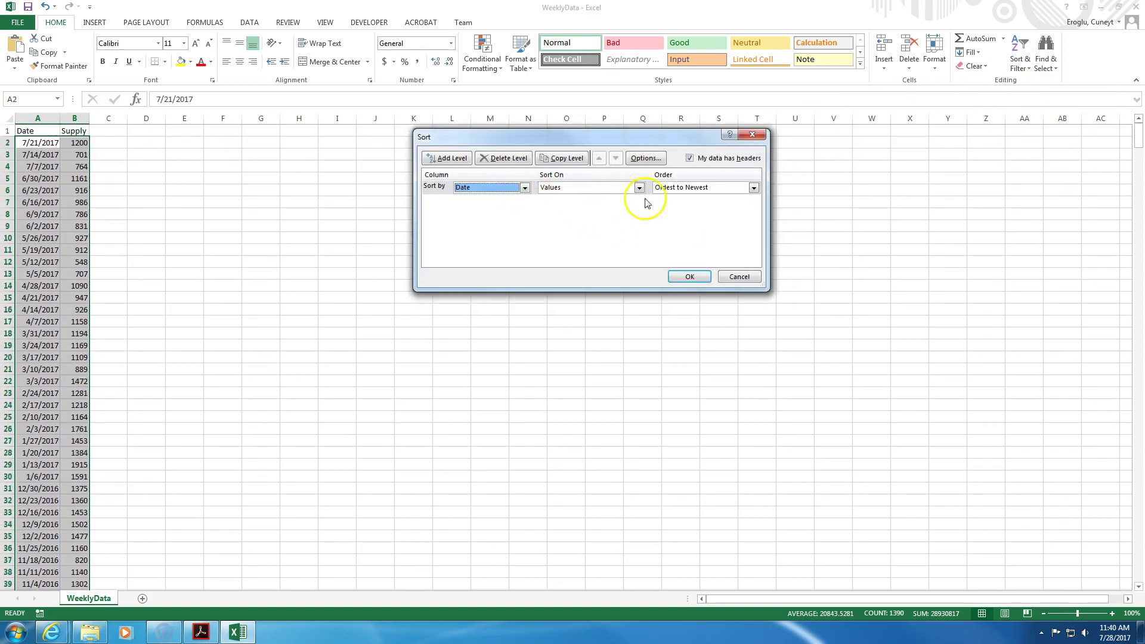
pyautogui.click(690, 277)
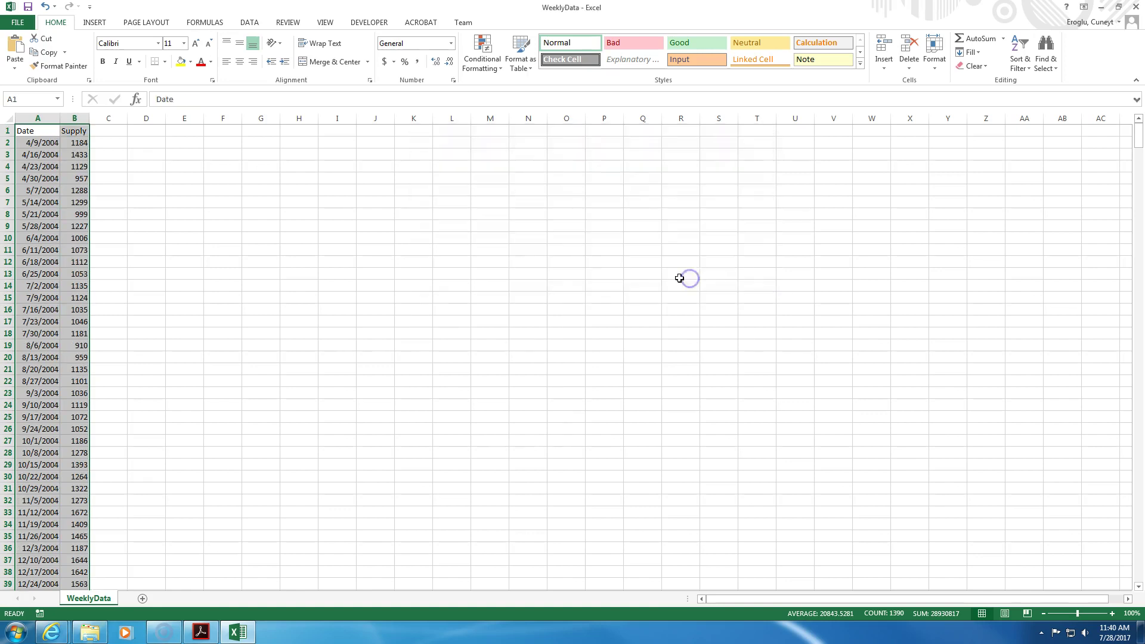
# Step: Confirm the sort ends at 7/21/2017 in A695 and save the sheet in CSV format
pyautogui.click(27, 143)
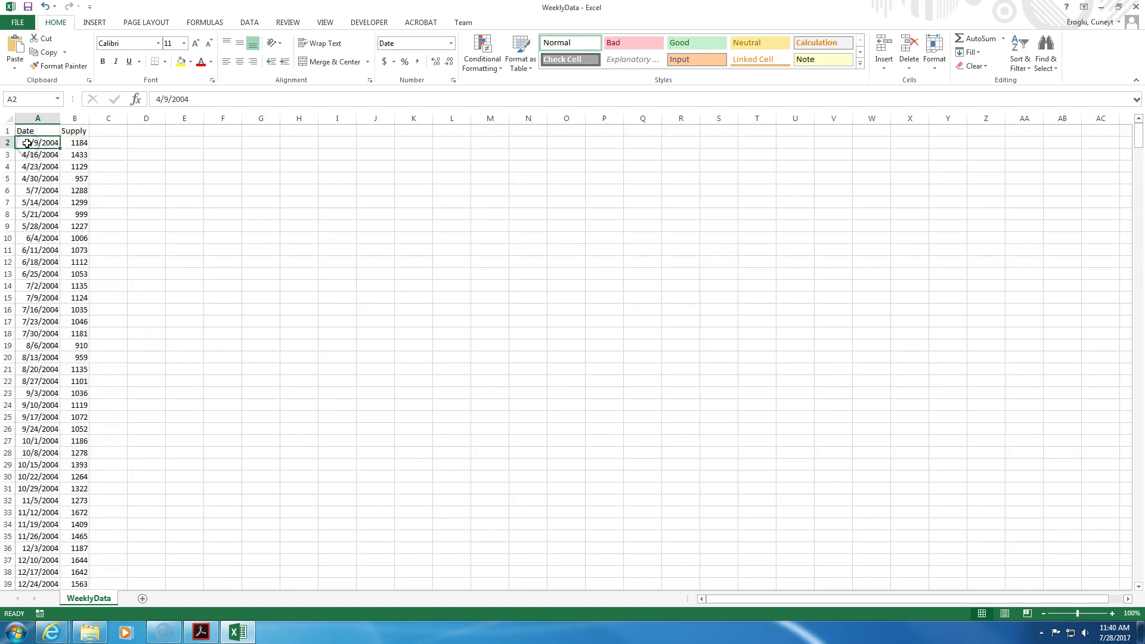
pyautogui.hotkey('ctrl', 'Down')
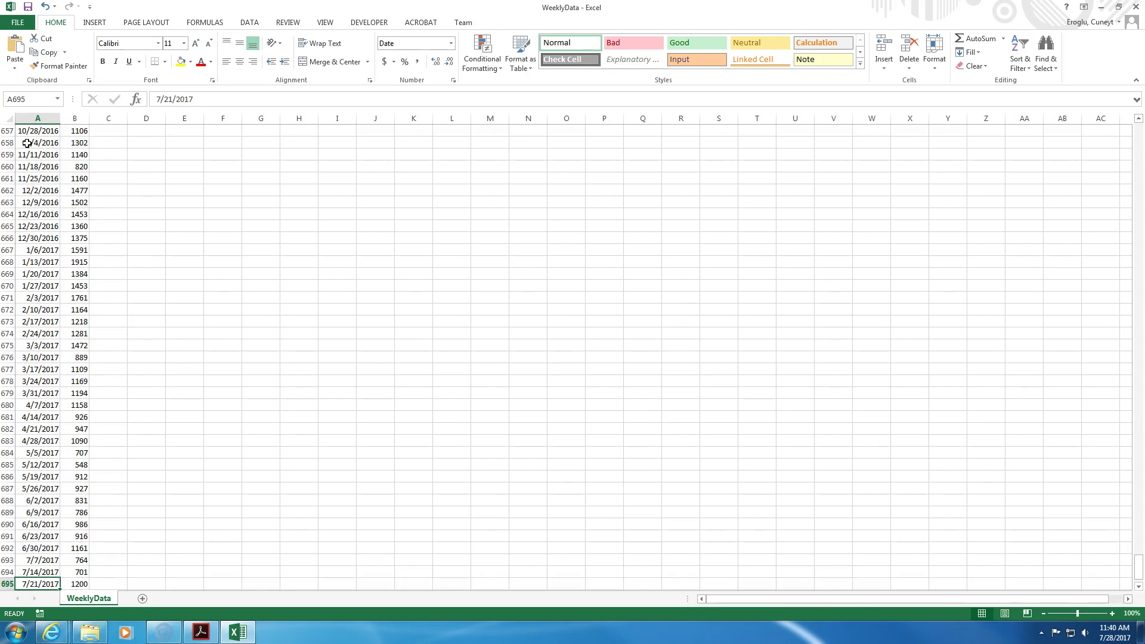
pyautogui.scroll(-3, 48, 253)
pyautogui.click(27, 475)
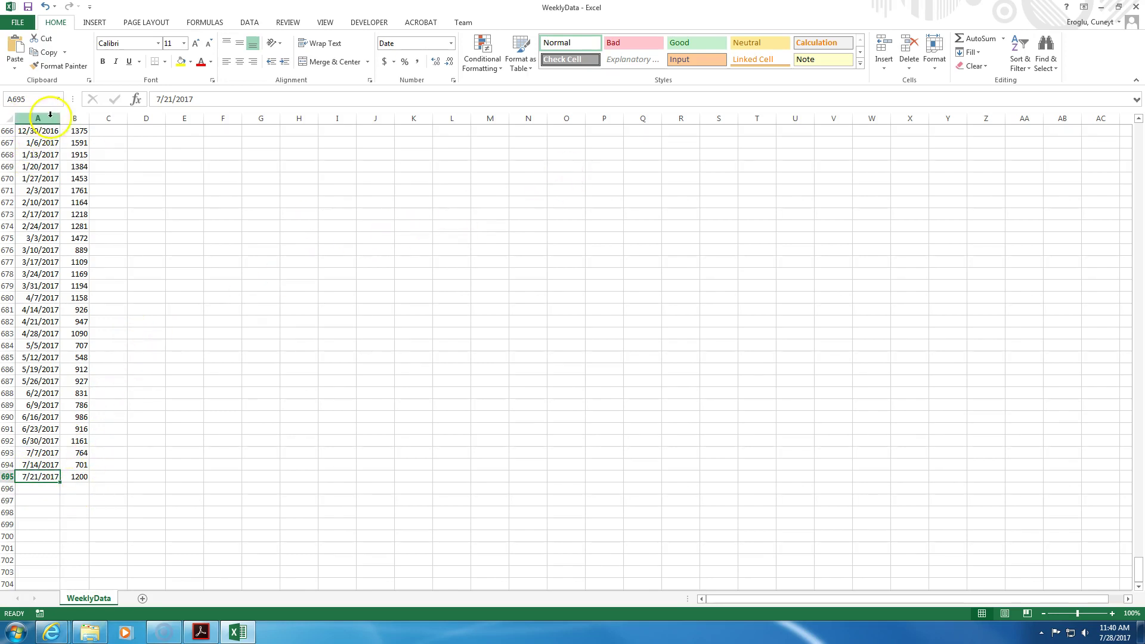
pyautogui.click(28, 7)
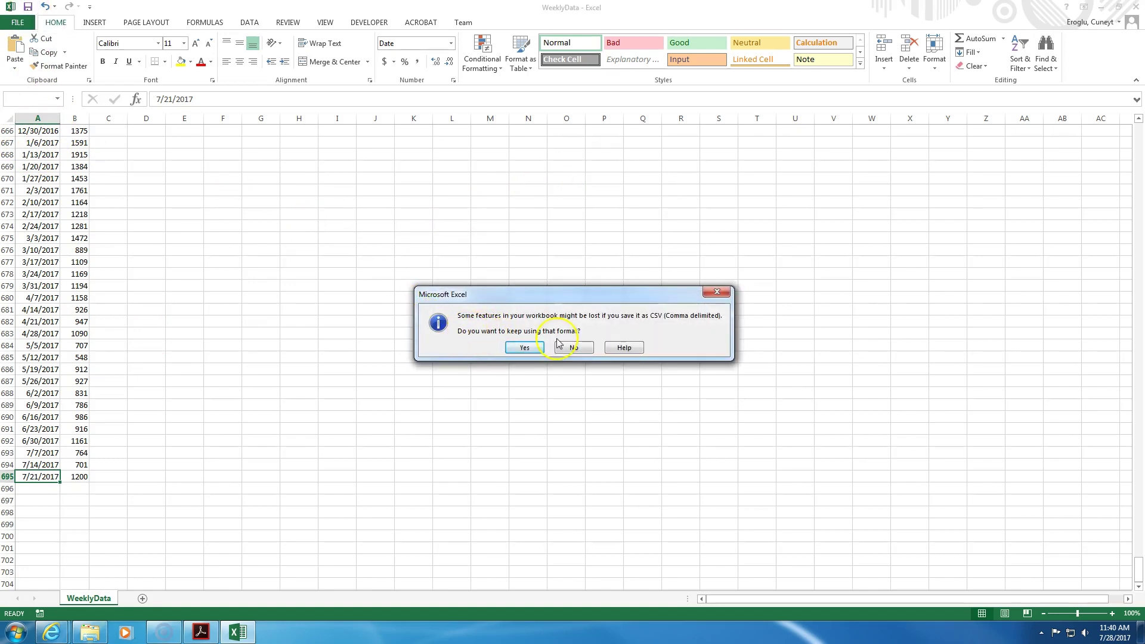
pyautogui.click(519, 348)
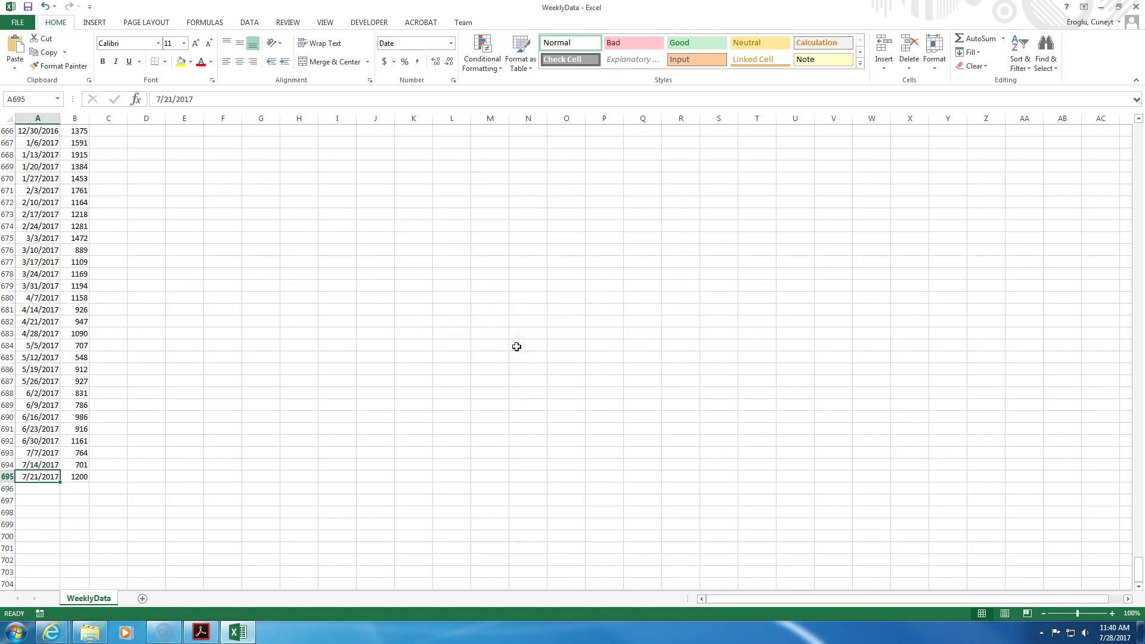
# Step: Close Excel without re-saving, close the EIA page, and minimize Internet Explorer
pyautogui.click(1138, 7)
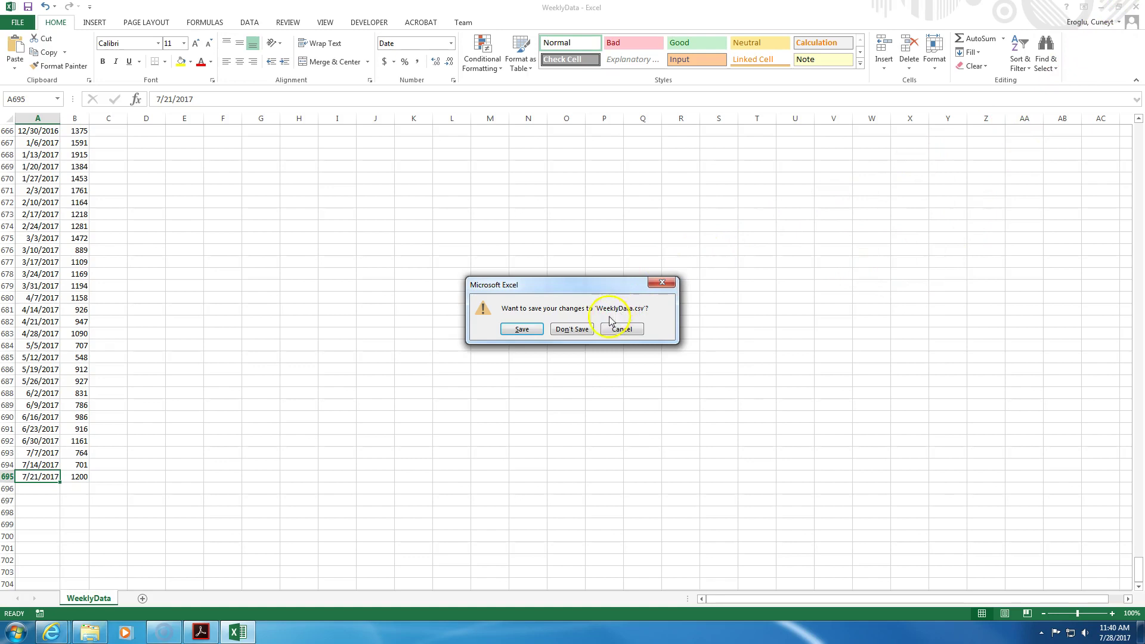
pyautogui.click(572, 330)
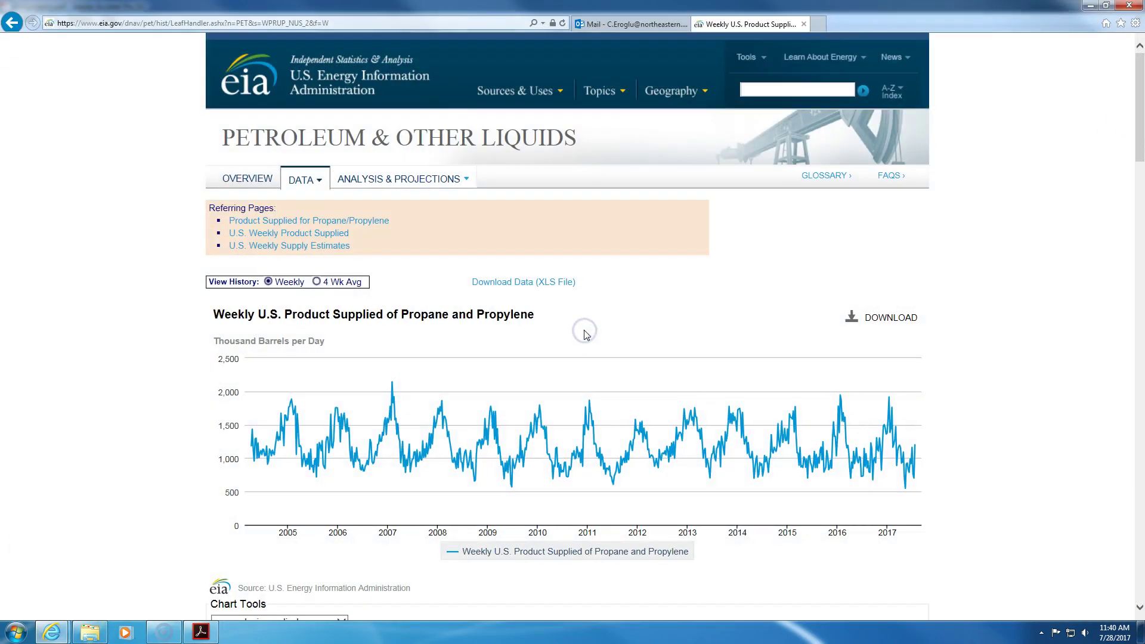
pyautogui.click(804, 24)
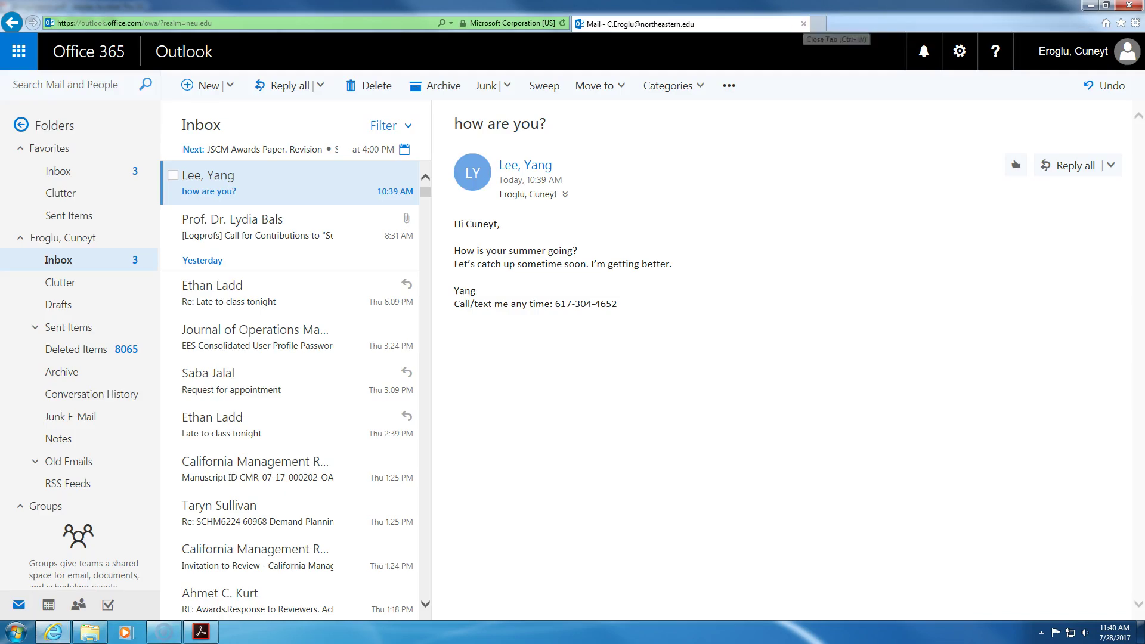
pyautogui.click(1090, 5)
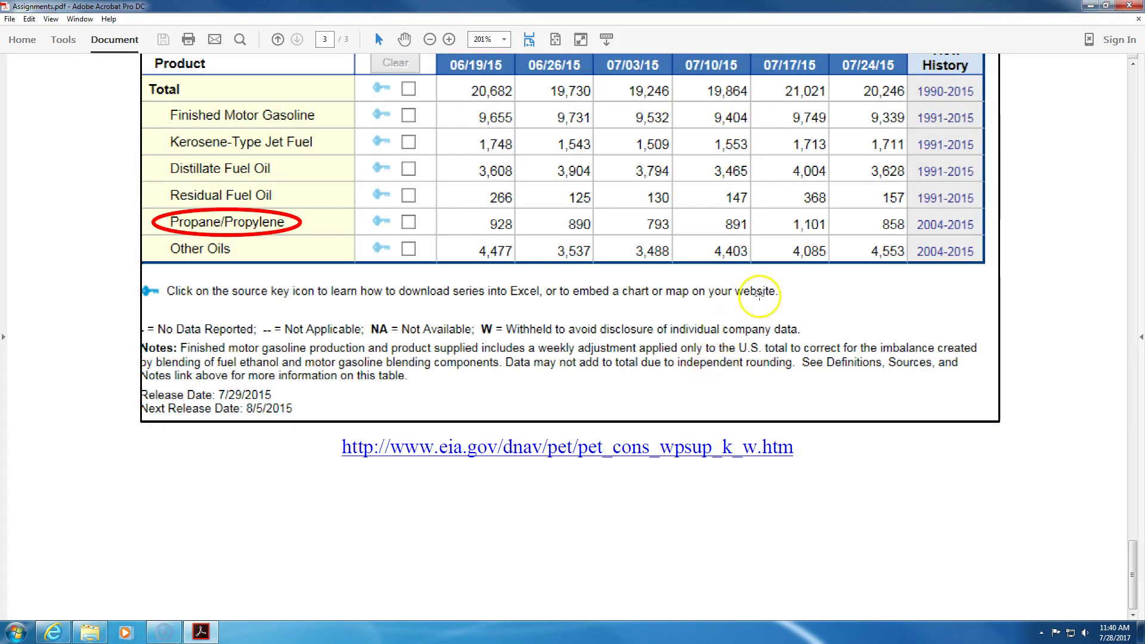
# Step: Close the Assignments.pdf window in Adobe Acrobat
pyautogui.click(1129, 5)
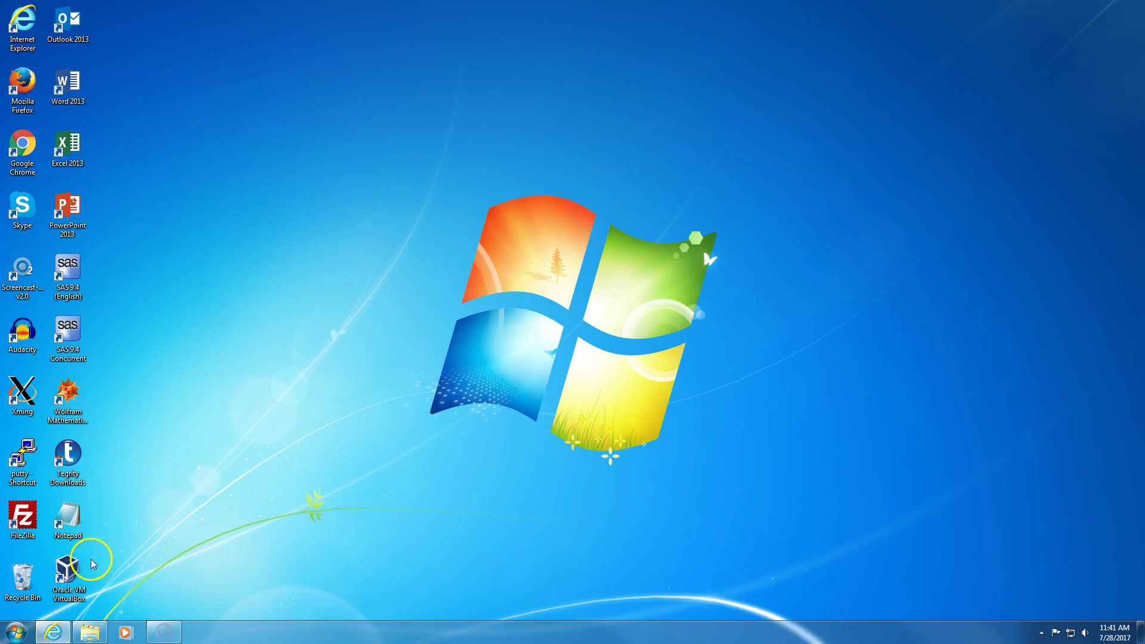
# Step: Launch VirtualBox and boot the SAS University Edition VM until it shows localhost:10080
pyautogui.doubleClick(70, 577)
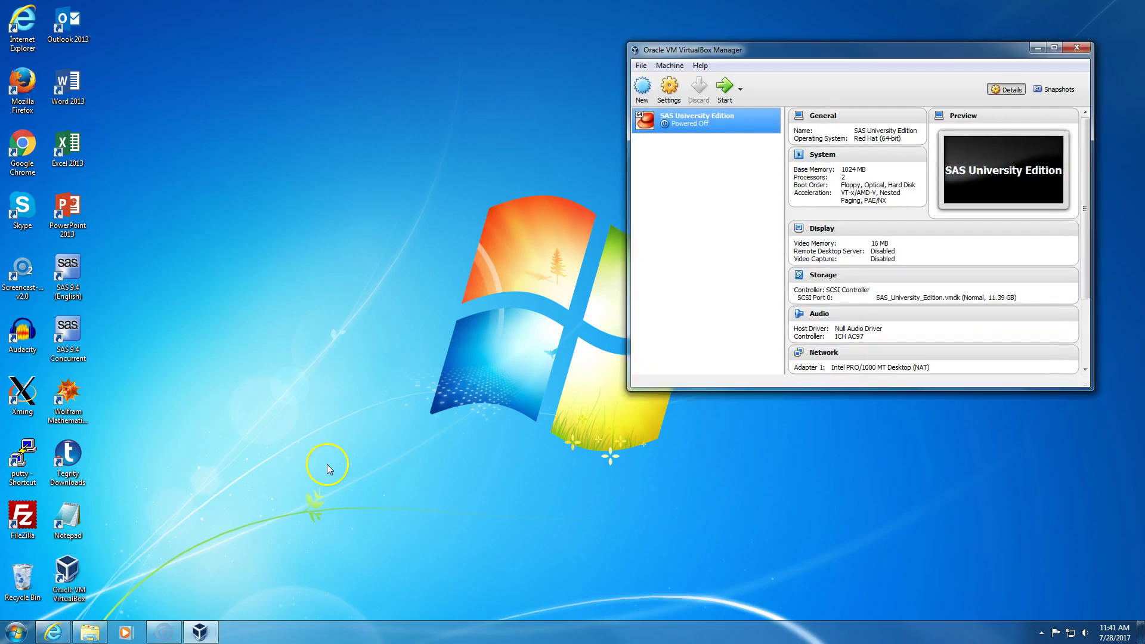
pyautogui.doubleClick(687, 126)
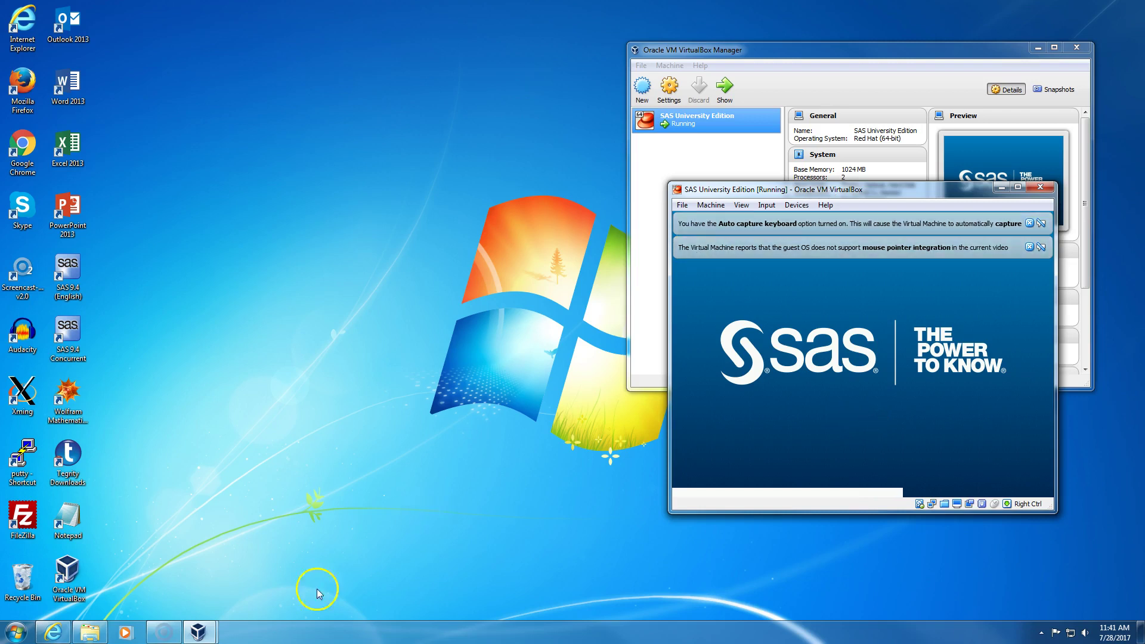
pyautogui.moveTo(90, 636)
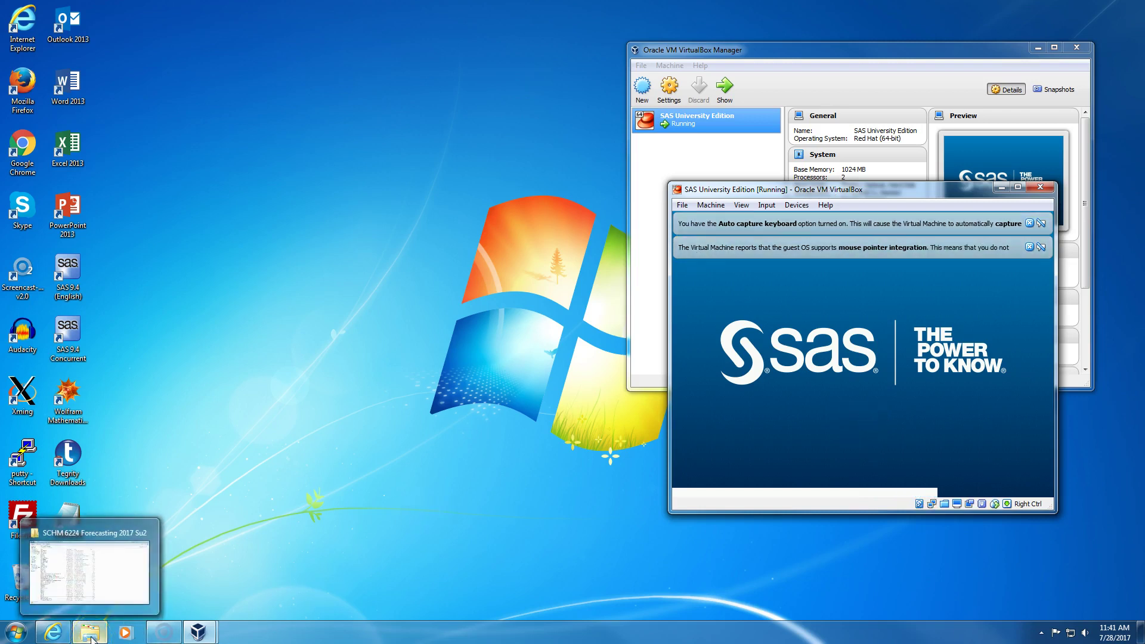
pyautogui.click(358, 487)
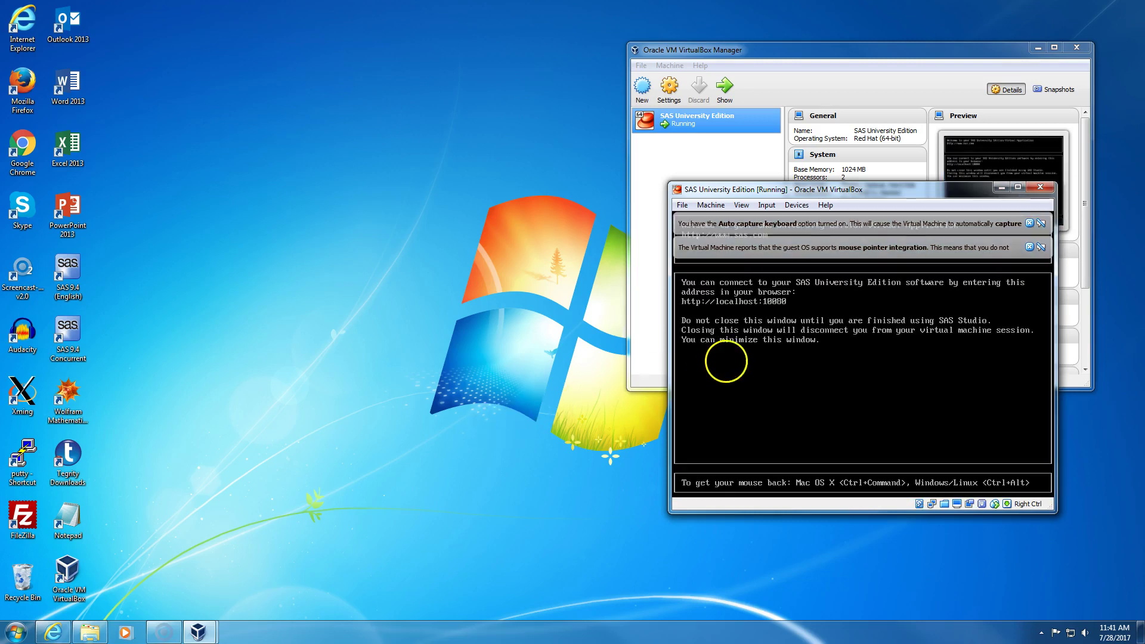
# Step: Open Internet Explorer and browse to localhost:10080
pyautogui.doubleClick(22, 26)
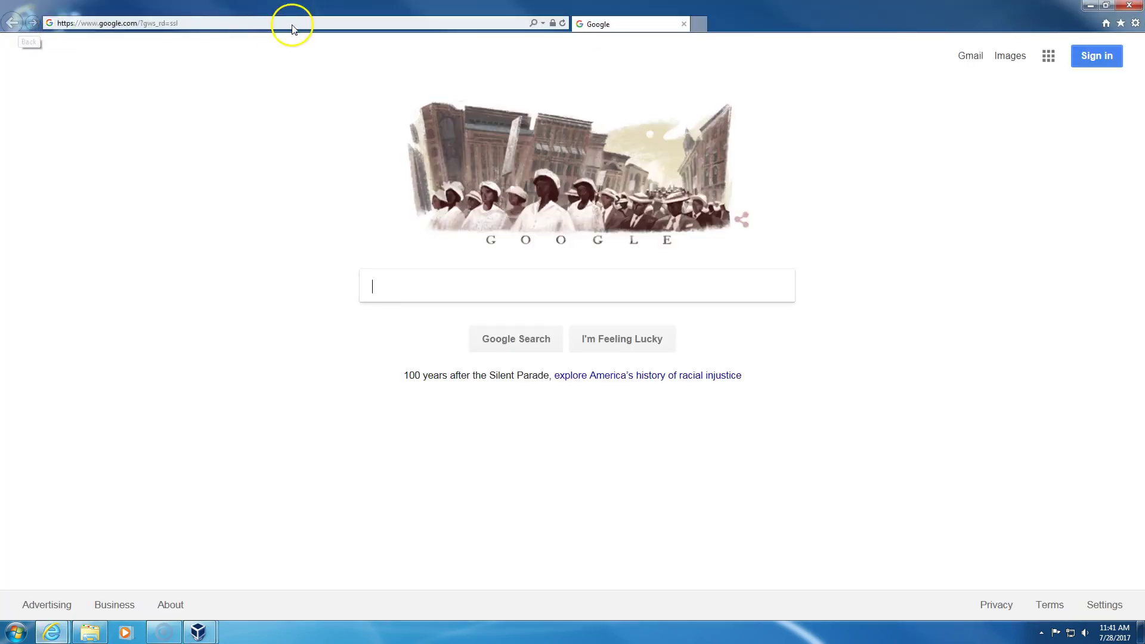
pyautogui.click(327, 22)
pyautogui.write('localhost:10080/')
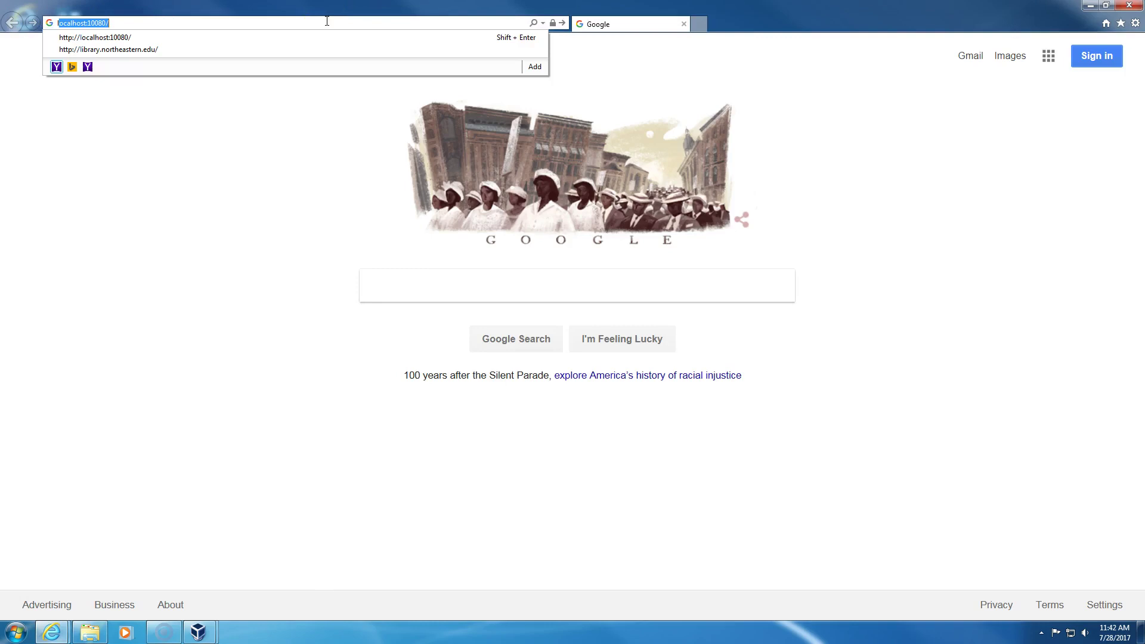
pyautogui.press('Down')
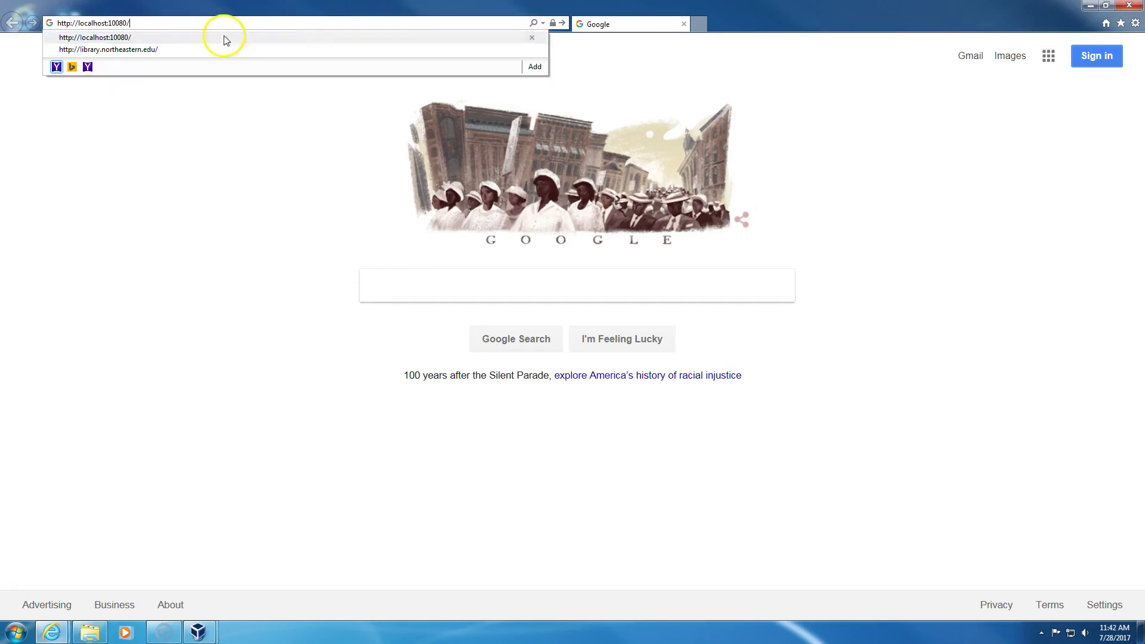
pyautogui.click(142, 19)
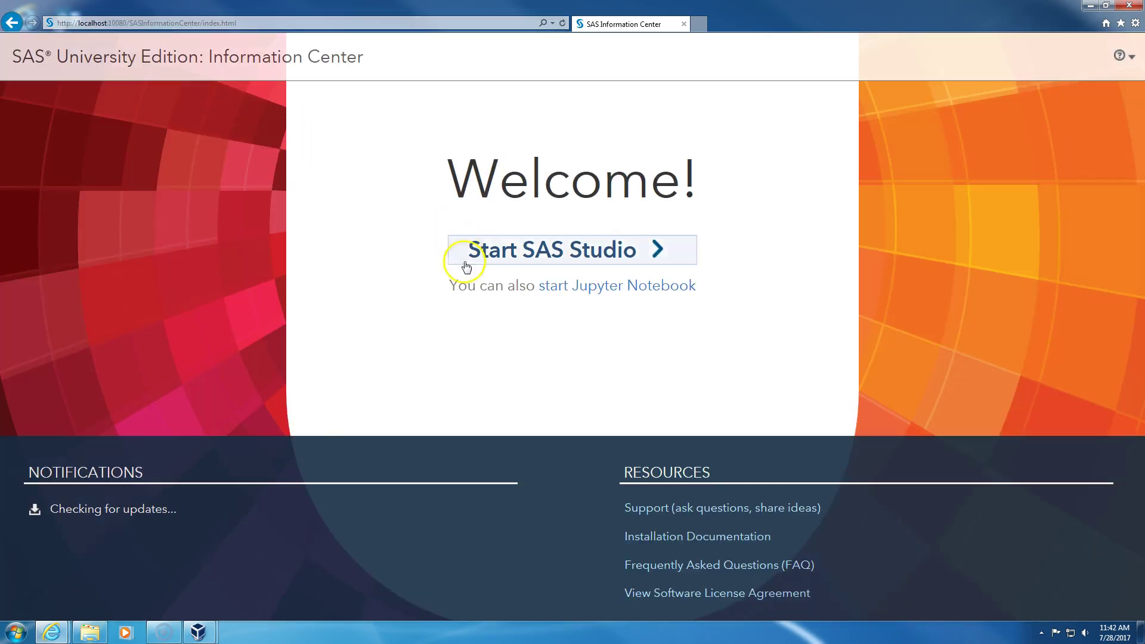
# Step: Start SAS Studio from the Information Center page
pyautogui.click(162, 464)
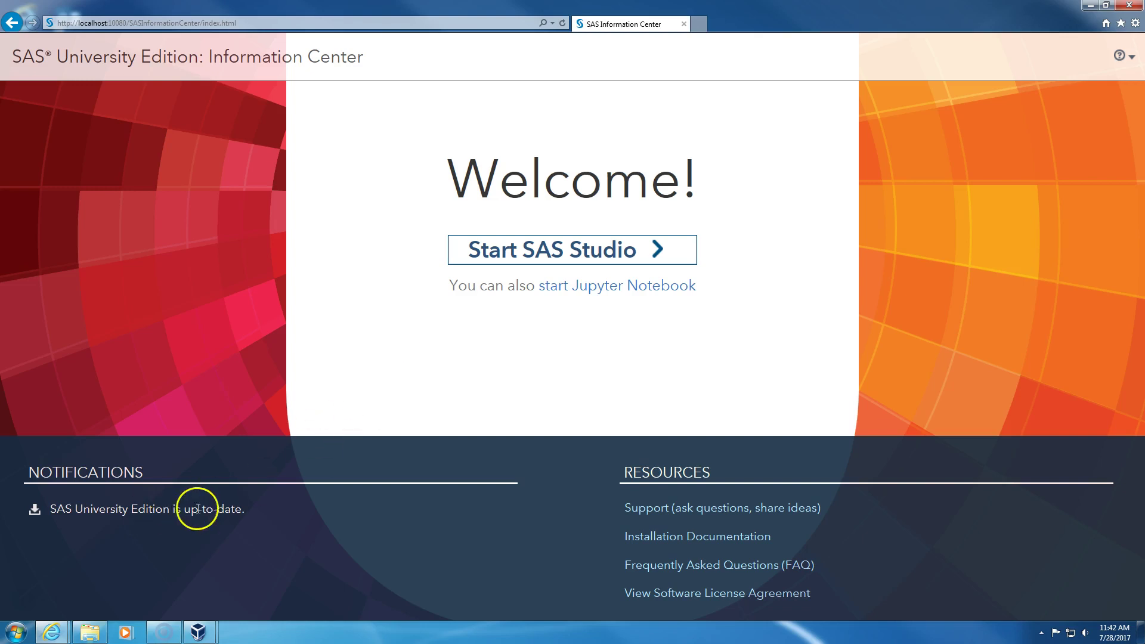
pyautogui.click(528, 254)
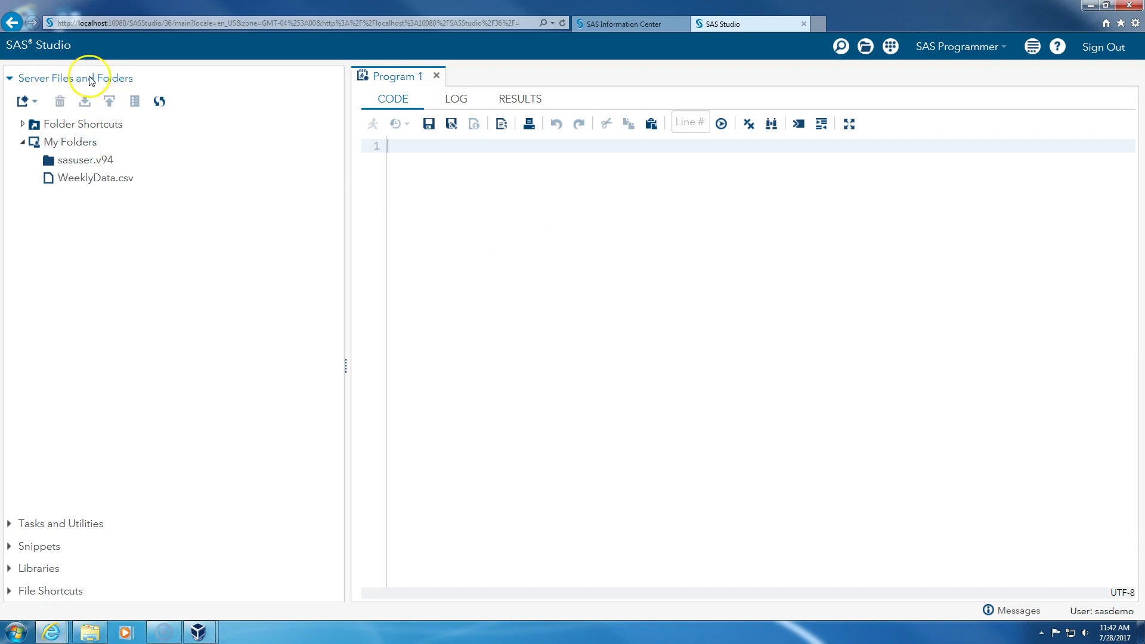
pyautogui.click(45, 571)
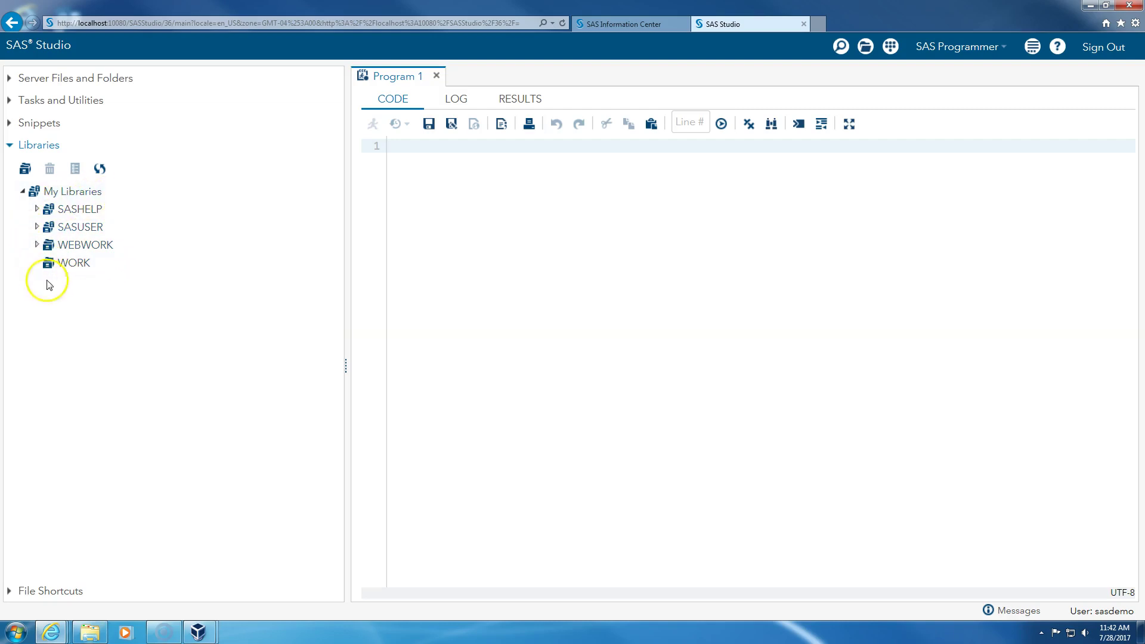
pyautogui.click(66, 78)
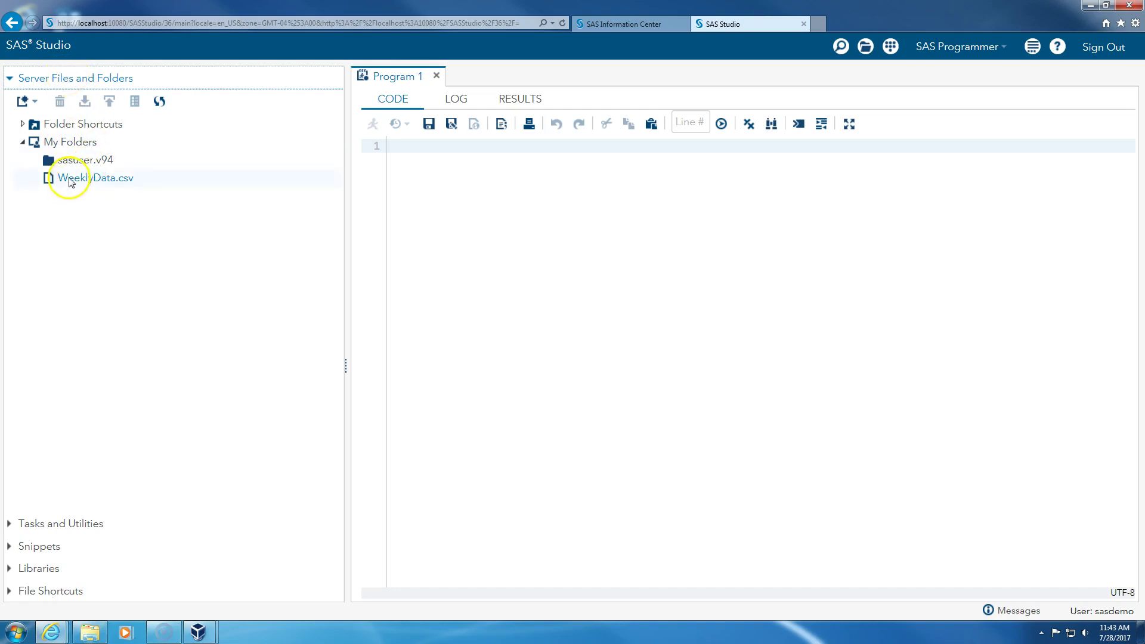
pyautogui.click(127, 185)
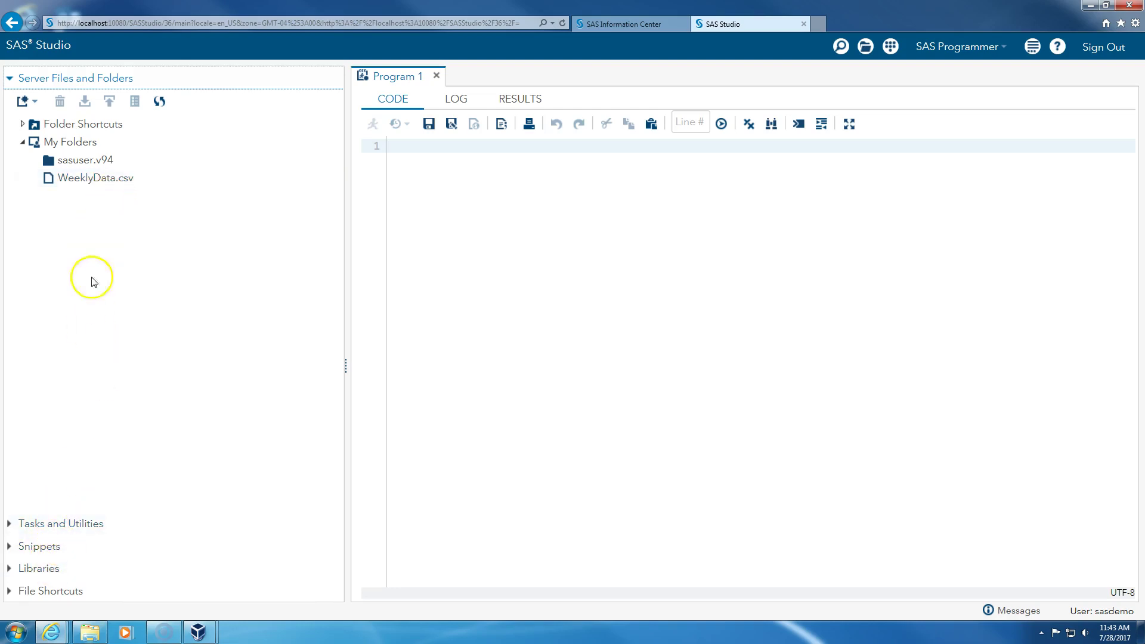
pyautogui.doubleClick(106, 179)
pyautogui.rightClick(103, 177)
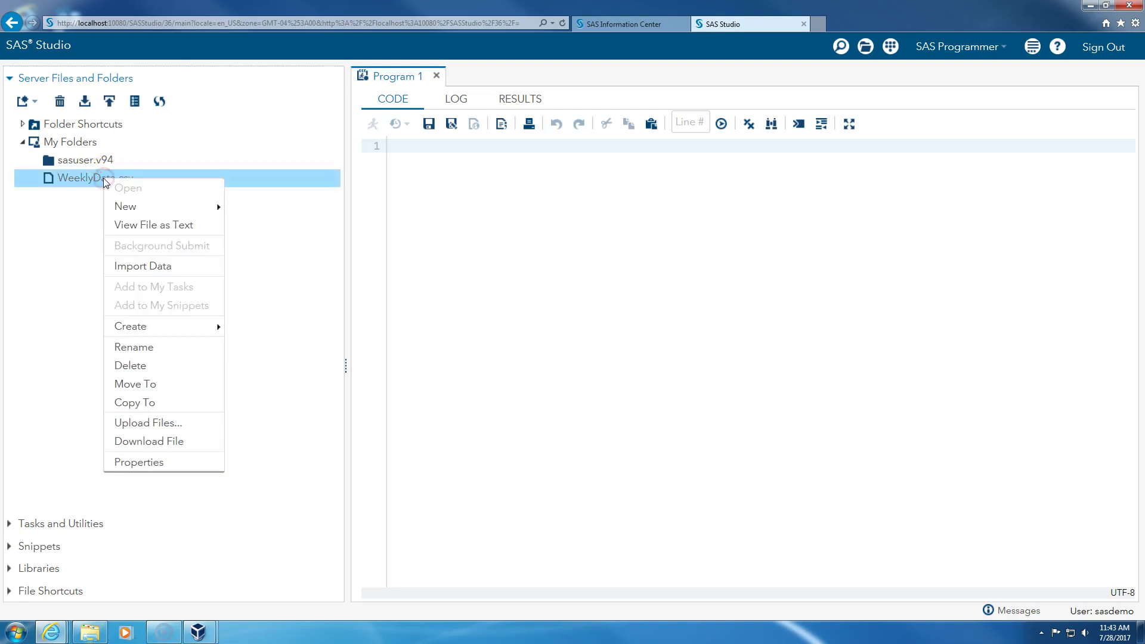
pyautogui.click(132, 224)
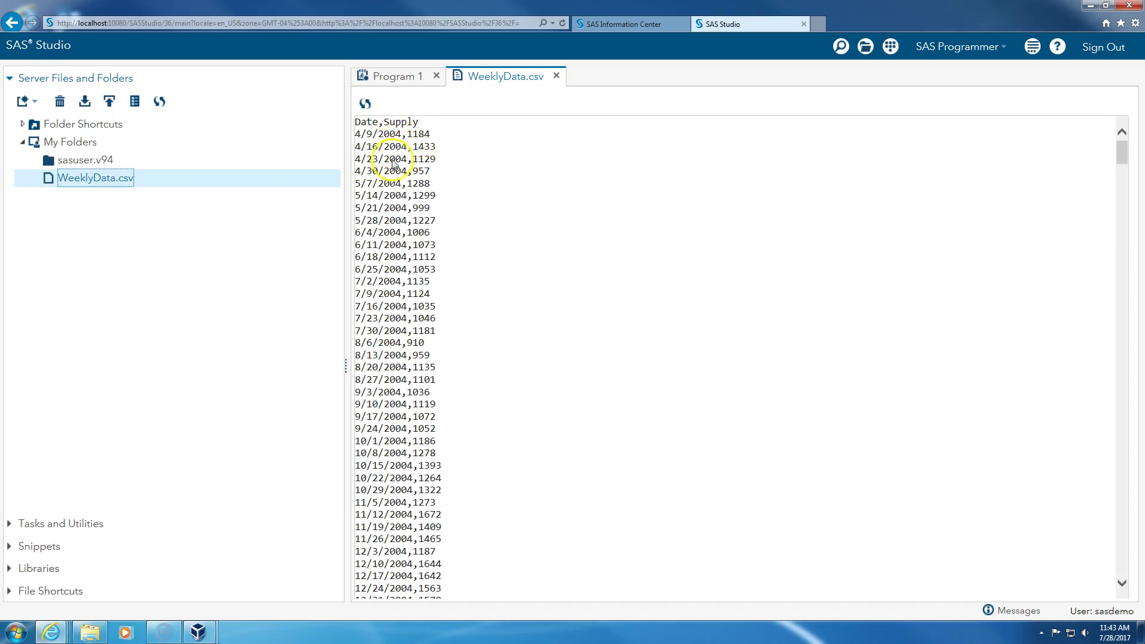
pyautogui.click(556, 77)
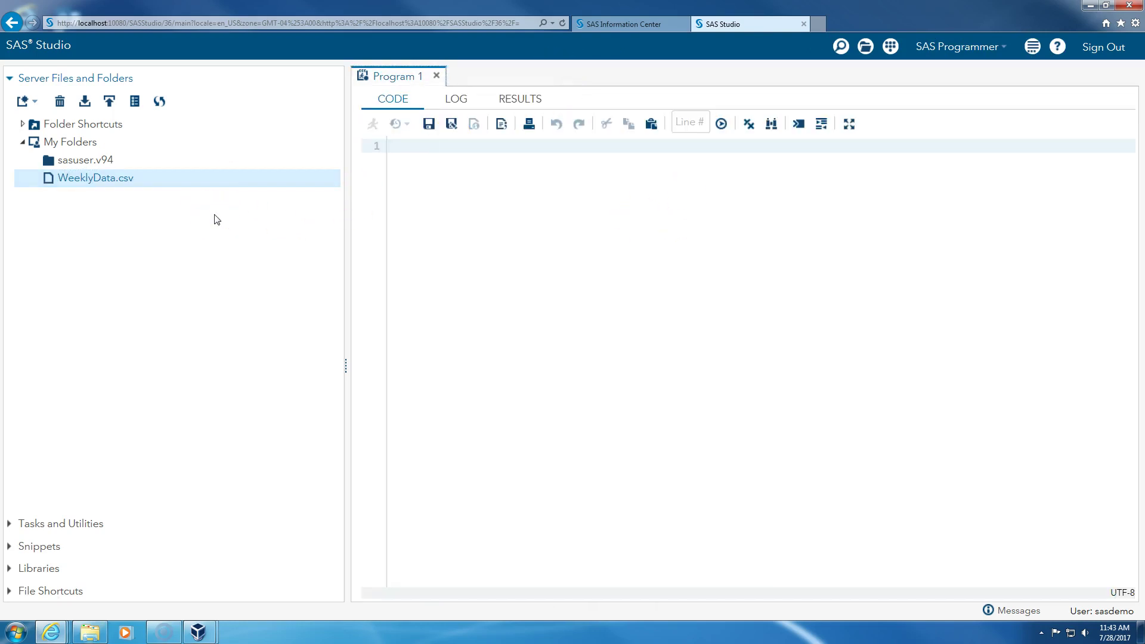
# Step: Start a new library named SCHM6224
pyautogui.click(42, 568)
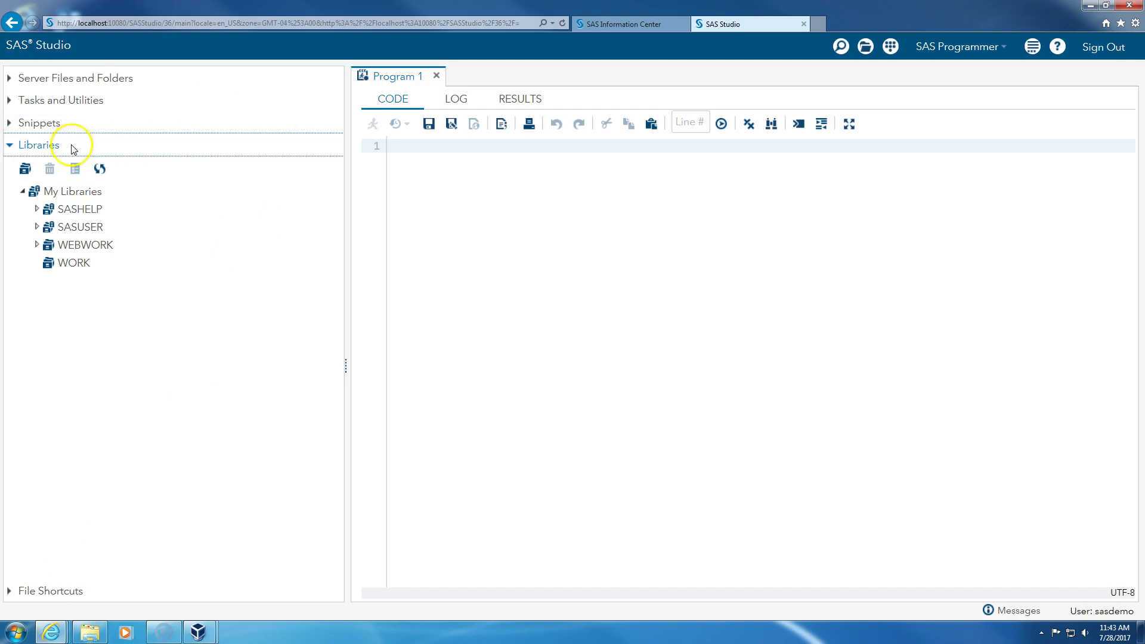
pyautogui.click(25, 170)
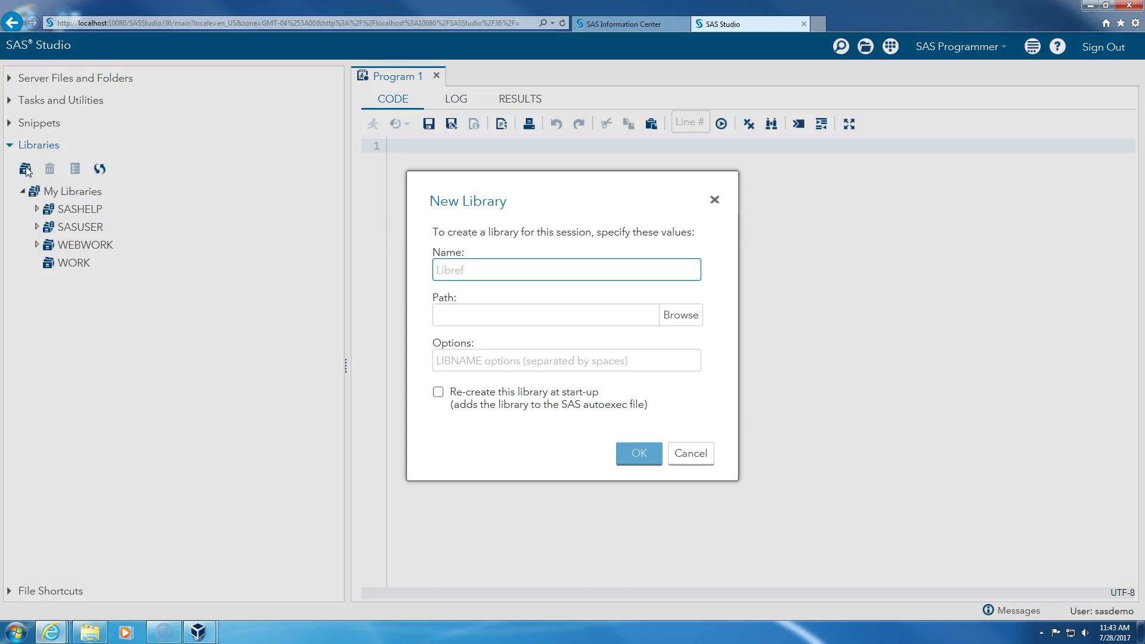
pyautogui.write('SCHM6224')
# Step: Point the library to My Folders/sasuser.v94, enable re-create at start-up, and create it
pyautogui.click(681, 316)
pyautogui.click(478, 280)
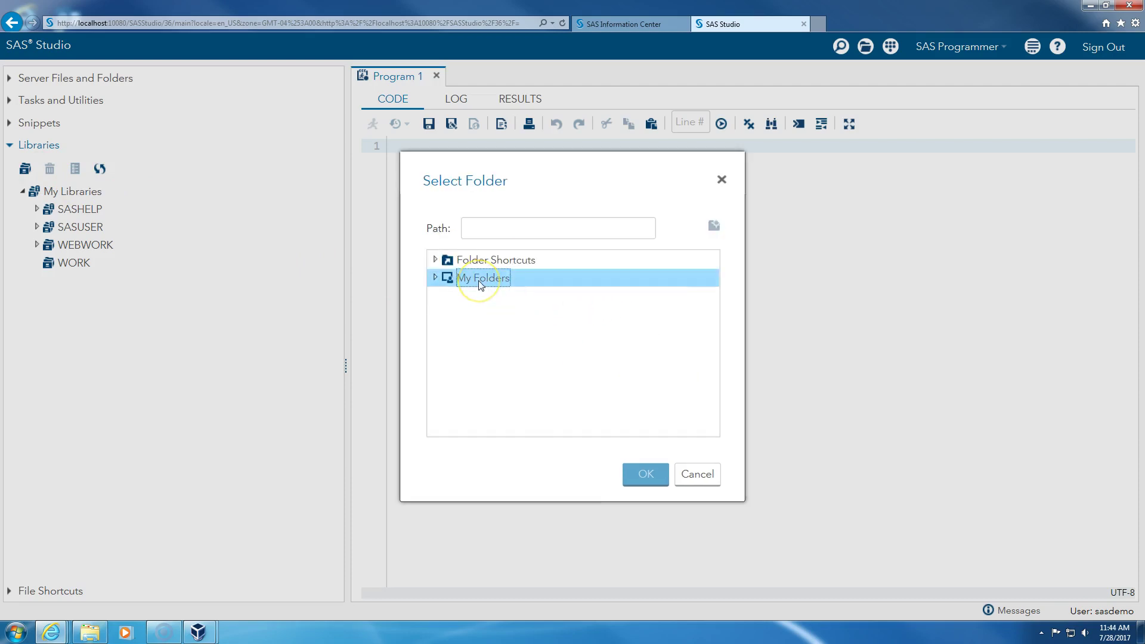
pyautogui.click(498, 311)
pyautogui.click(636, 482)
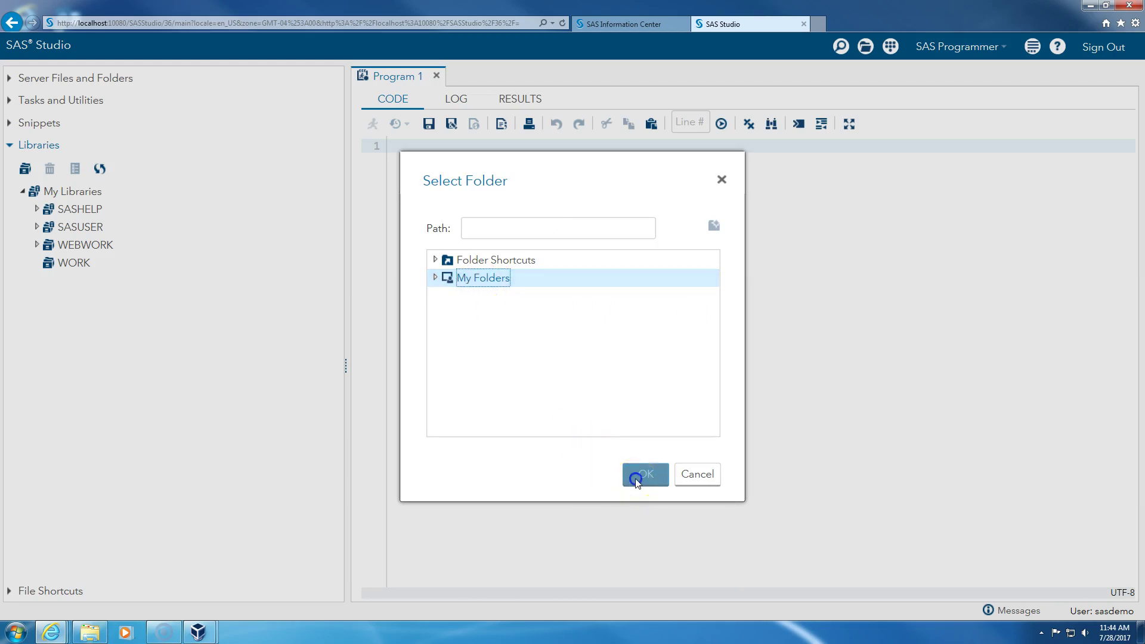
pyautogui.click(498, 278)
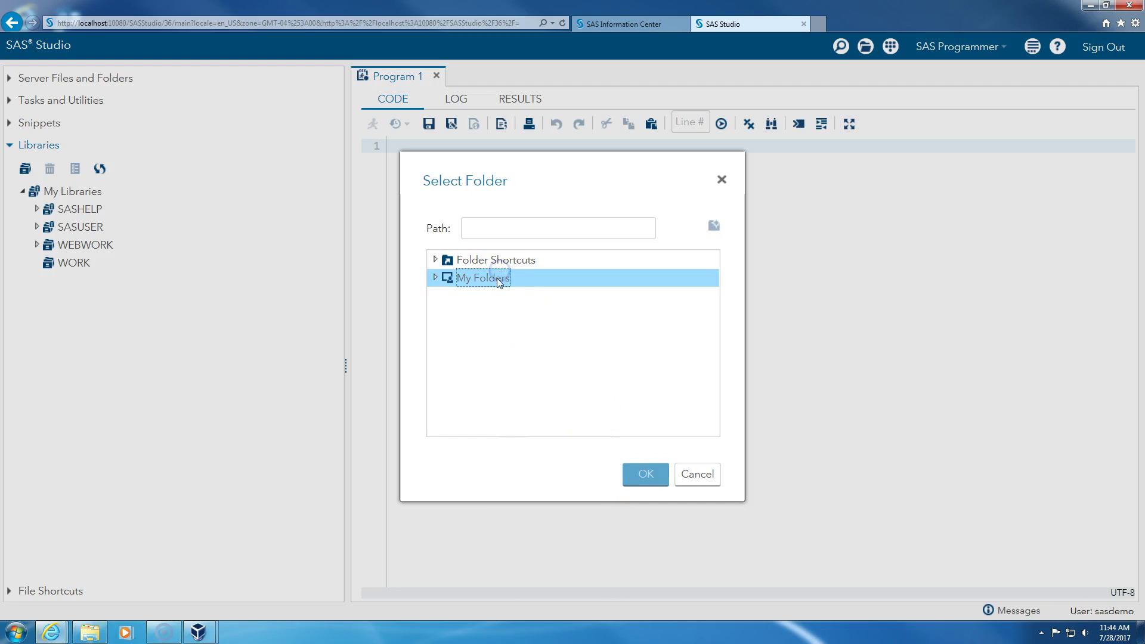
pyautogui.click(636, 475)
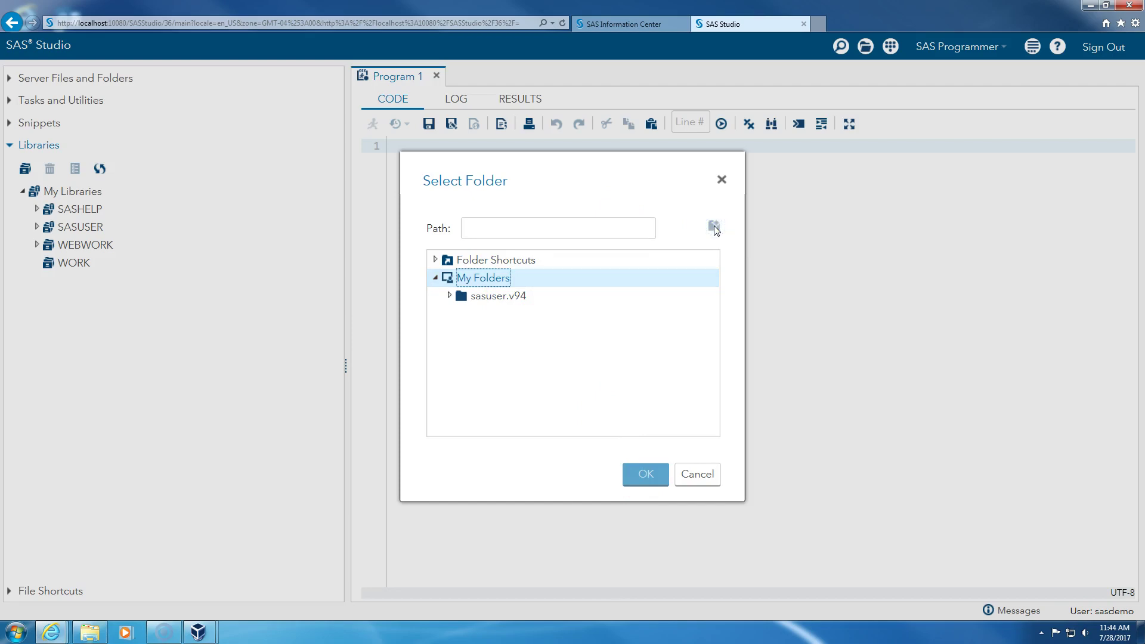
pyautogui.click(520, 296)
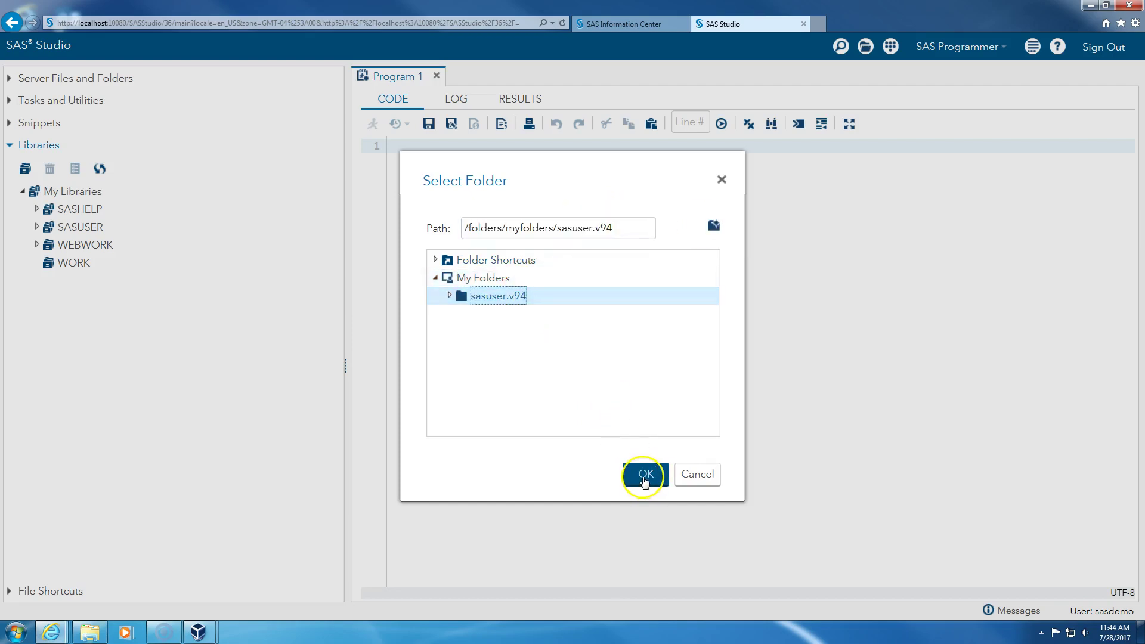
pyautogui.click(634, 467)
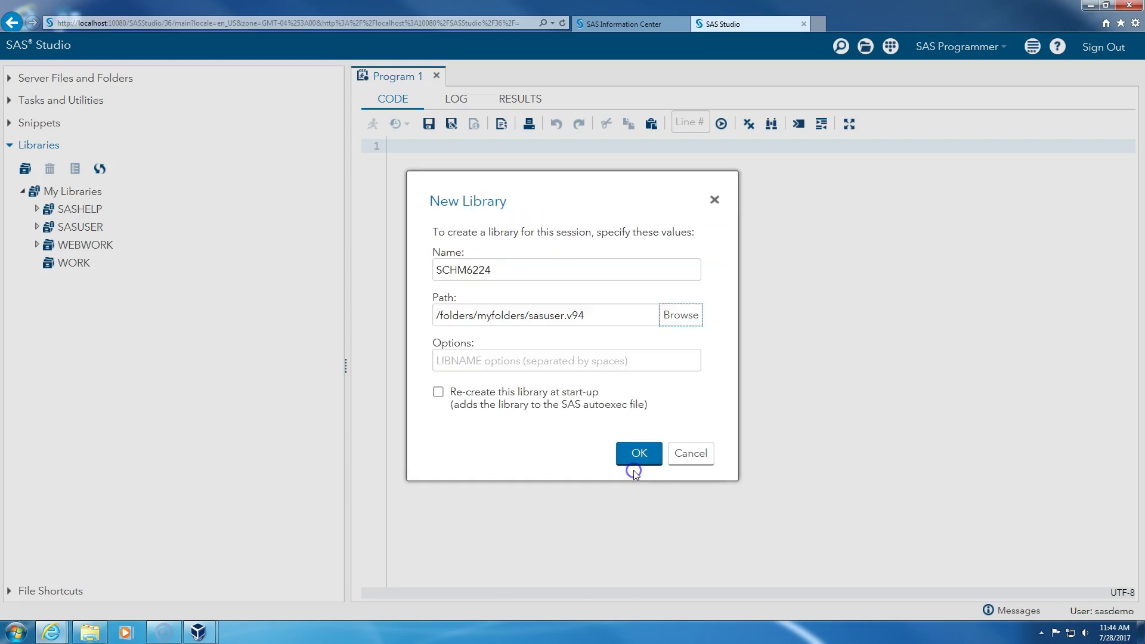
pyautogui.click(439, 393)
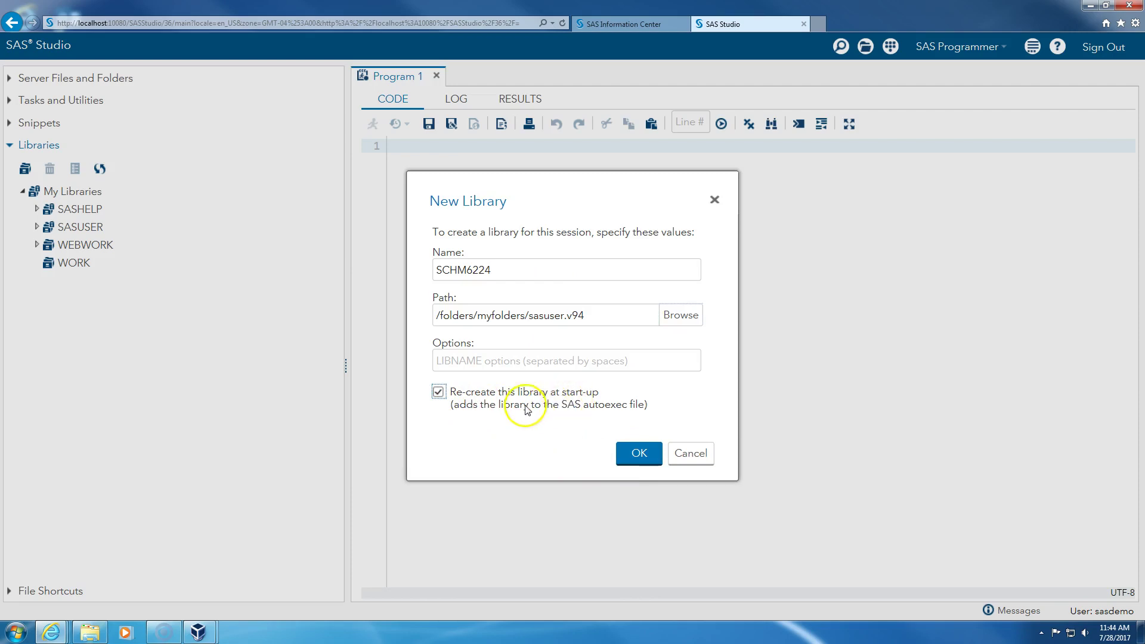
pyautogui.click(635, 453)
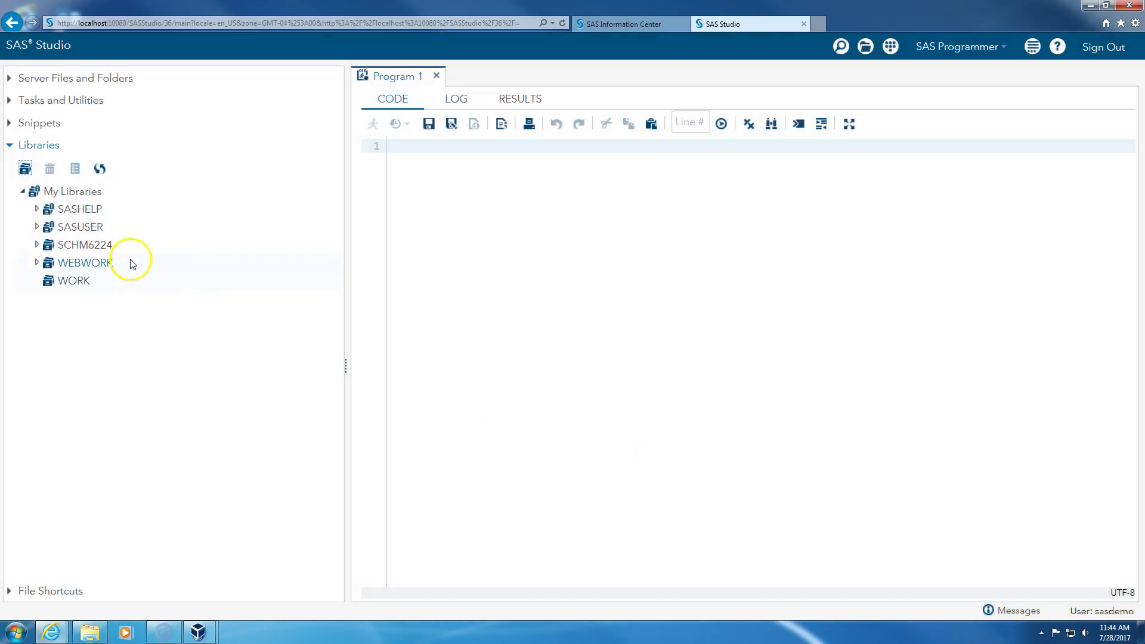
# Step: Select the SCHM6224 library, then bring up the actions menu for WeeklyData.csv in the server files
pyautogui.click(97, 247)
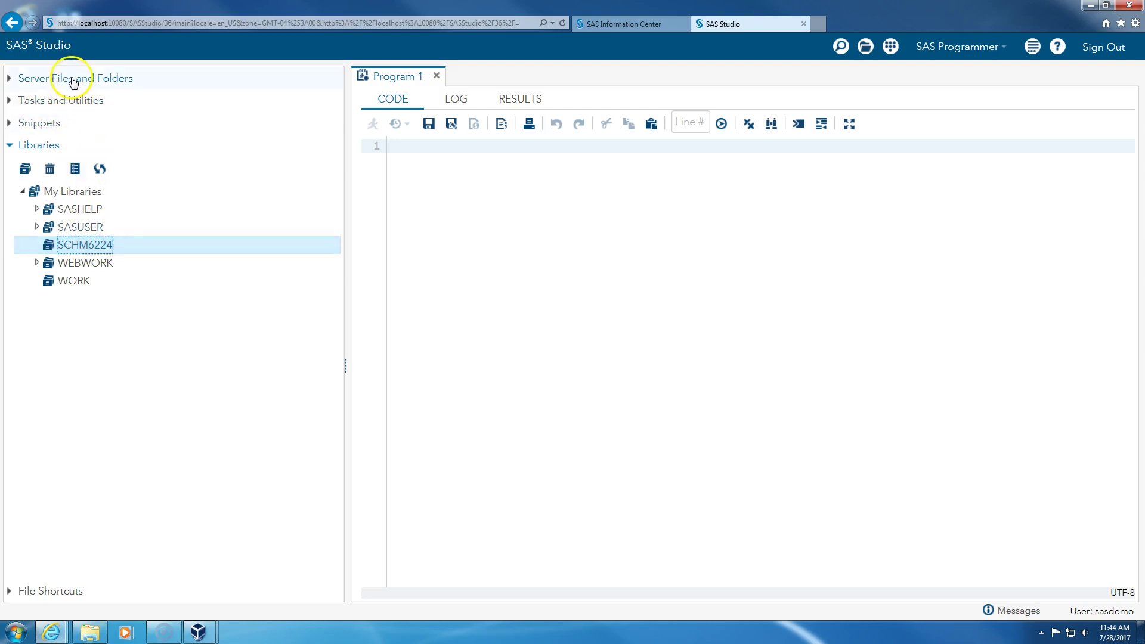
pyautogui.click(70, 78)
pyautogui.click(103, 186)
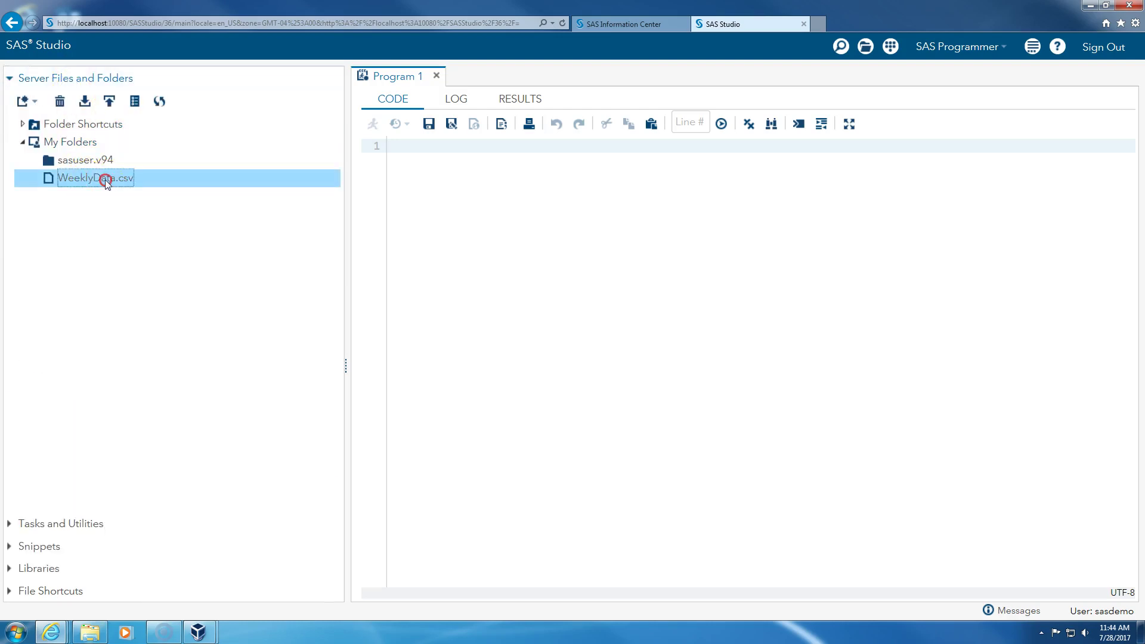
pyautogui.rightClick(104, 180)
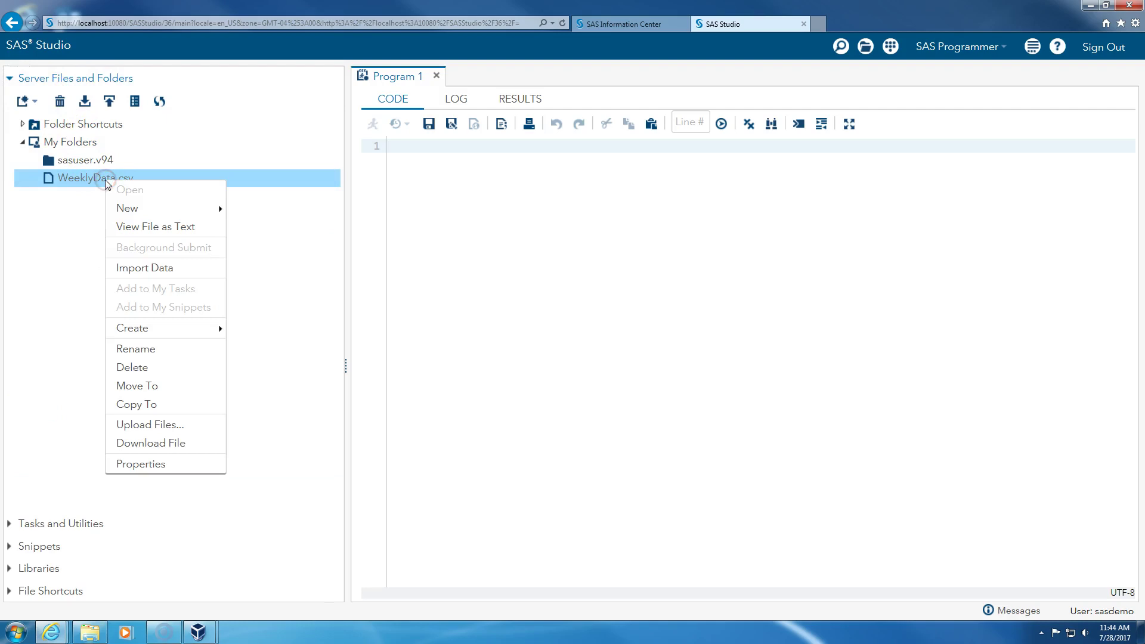
# Step: Start an Import Data task for WeeklyData.csv and view only its import settings
pyautogui.click(134, 273)
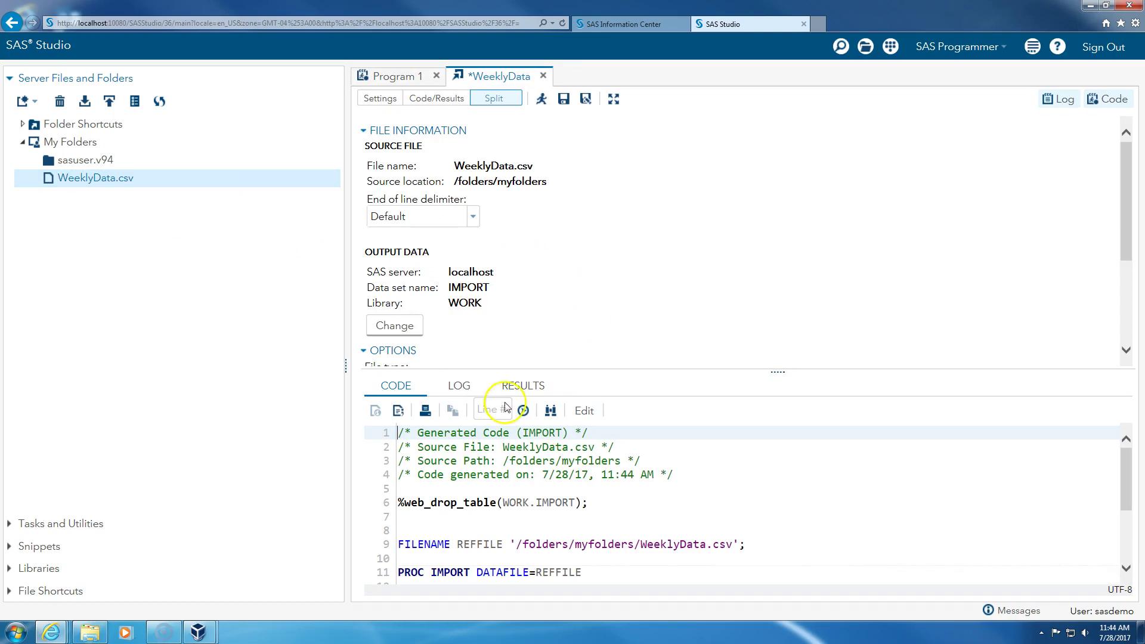
pyautogui.click(385, 99)
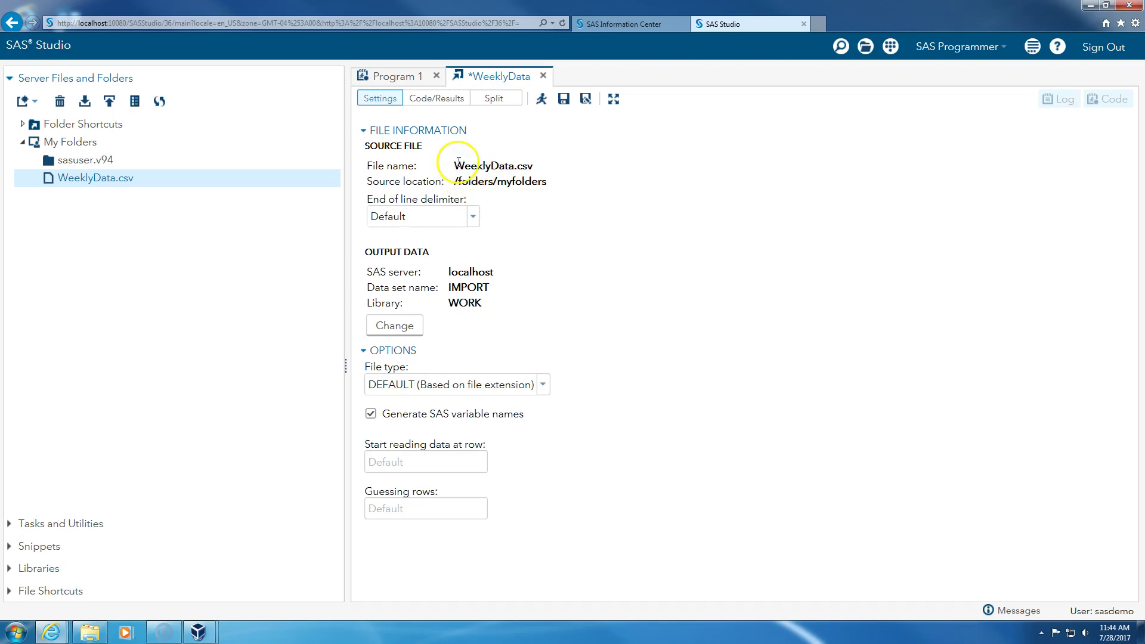
pyautogui.moveTo(454, 165); pyautogui.dragTo(537, 164)
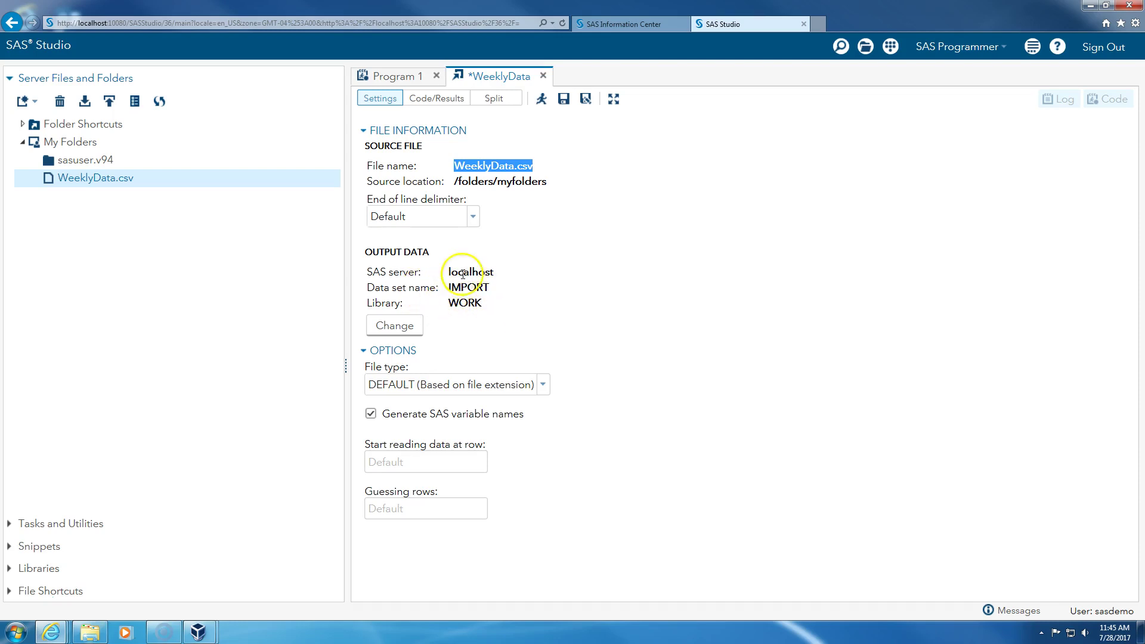
# Step: Change the import's output data set from WORK.IMPORT to SCHM6224.WeeklySupply
pyautogui.click(394, 326)
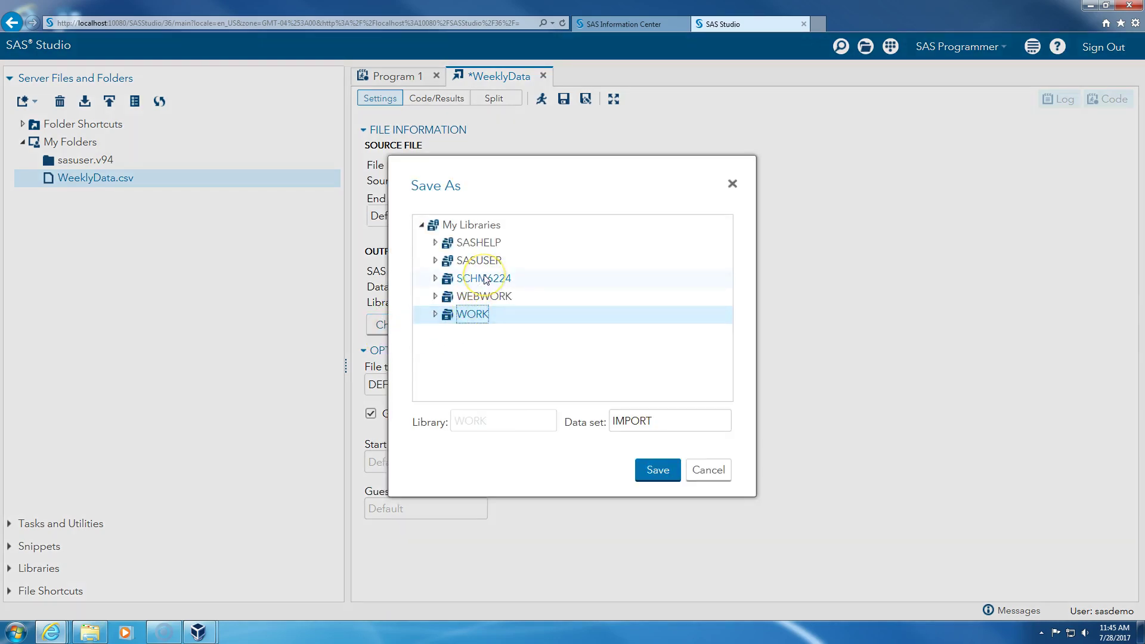
pyautogui.click(485, 279)
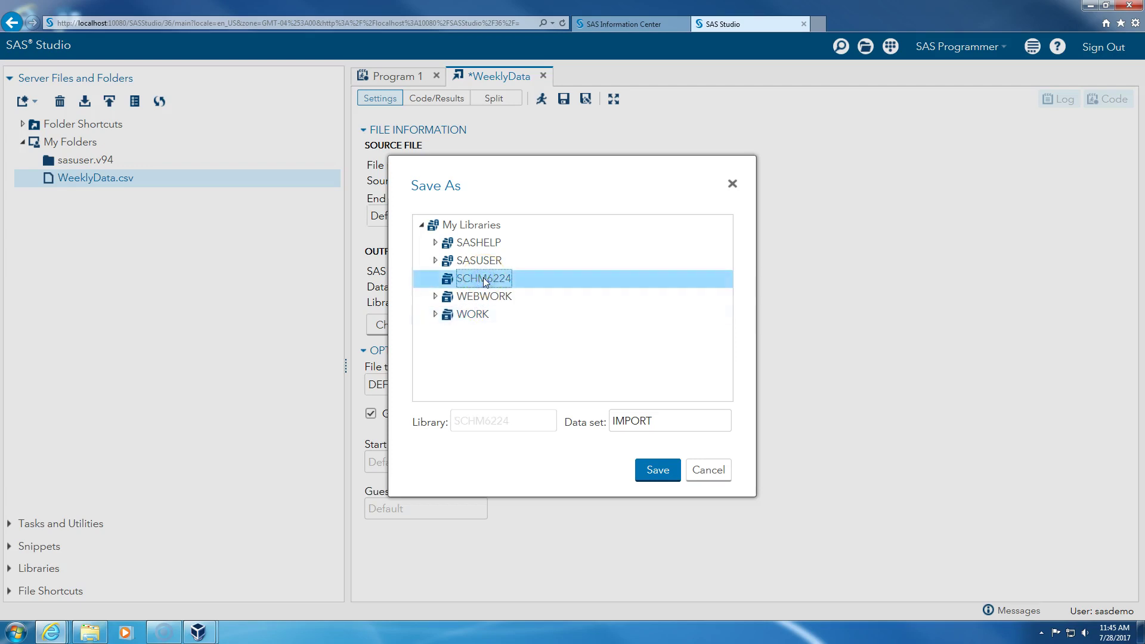
pyautogui.click(508, 283)
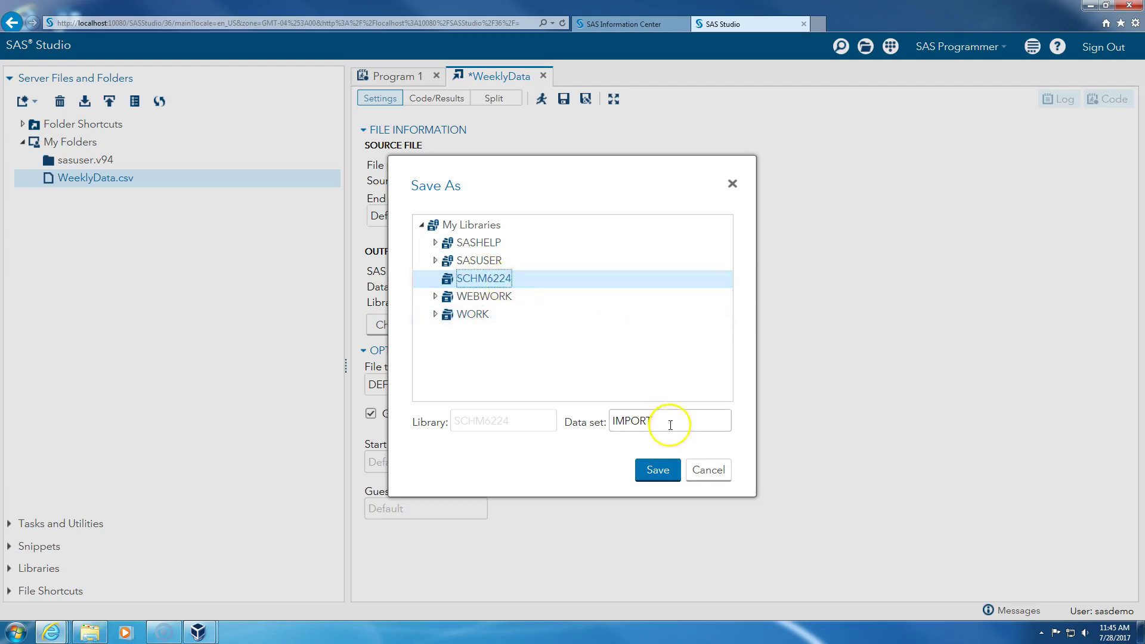
pyautogui.moveTo(670, 423); pyautogui.dragTo(612, 422)
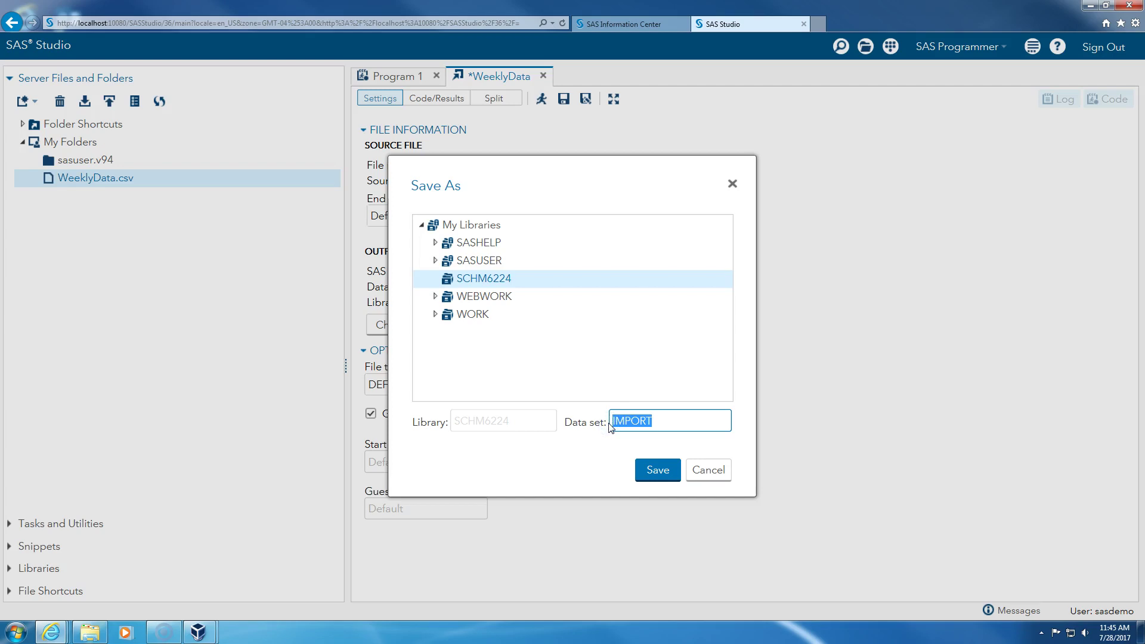
pyautogui.write('WeeklySupply')
pyautogui.click(658, 471)
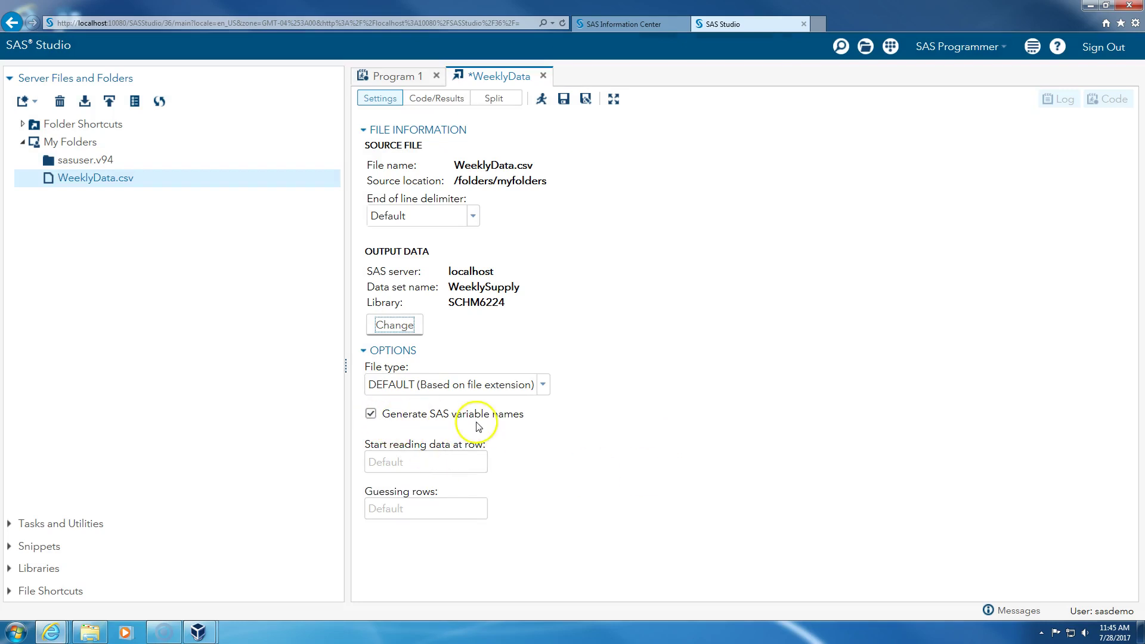
# Step: Run the import, then close the import task without saving it
pyautogui.click(542, 102)
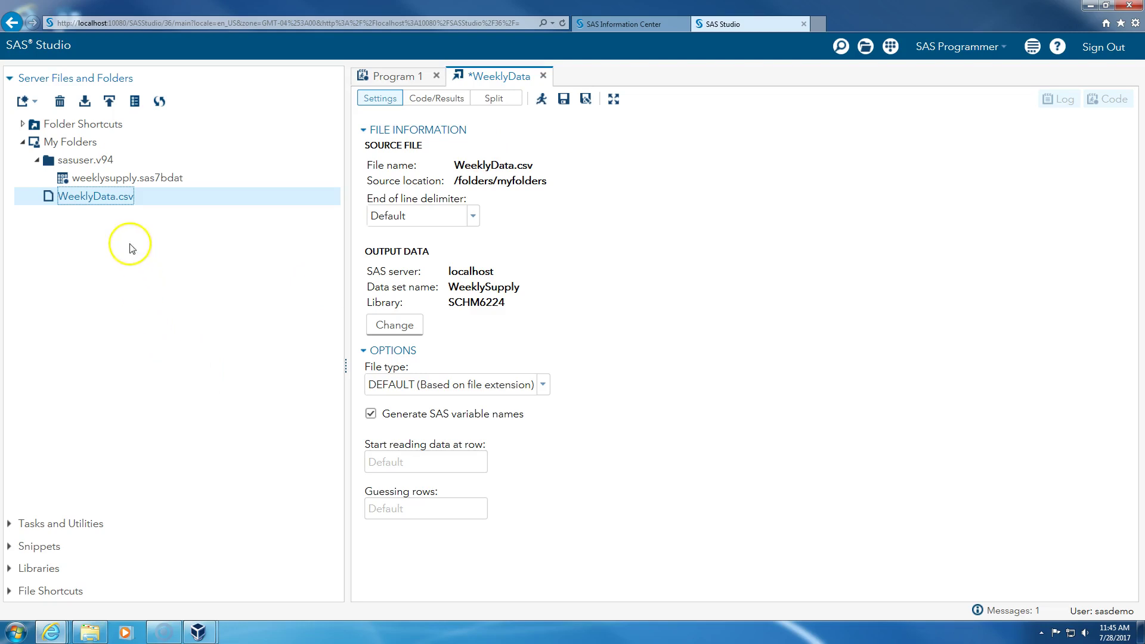
pyautogui.click(543, 76)
pyautogui.click(592, 383)
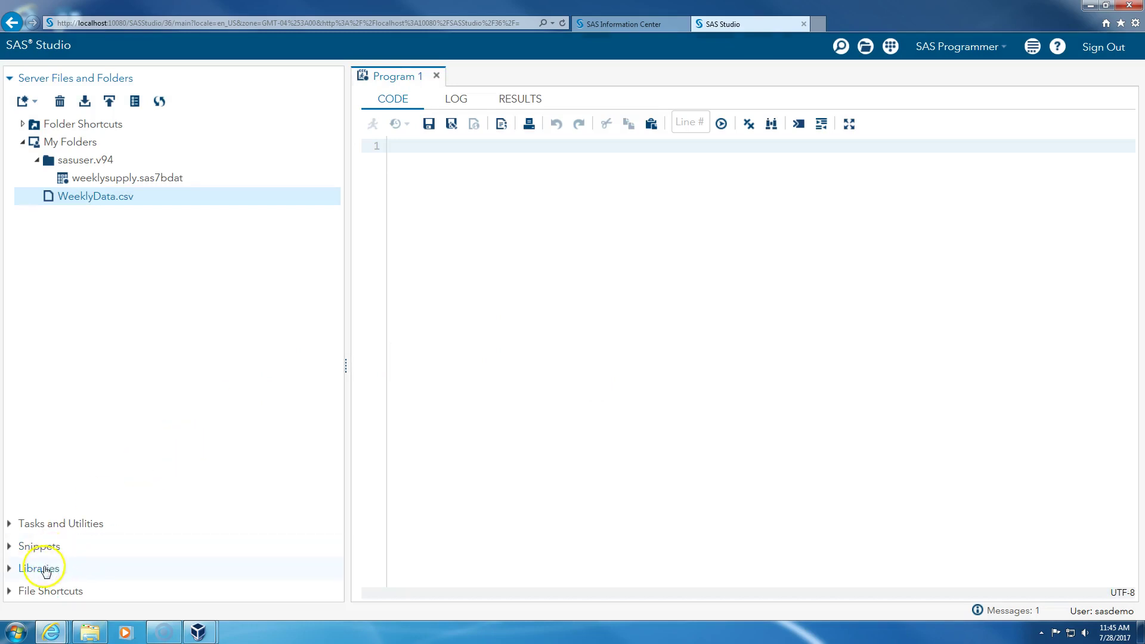
# Step: Expand the libraries list and select the WEEKLYSUPPLY table under SCHM6224
pyautogui.click(102, 198)
pyautogui.click(40, 569)
pyautogui.click(97, 245)
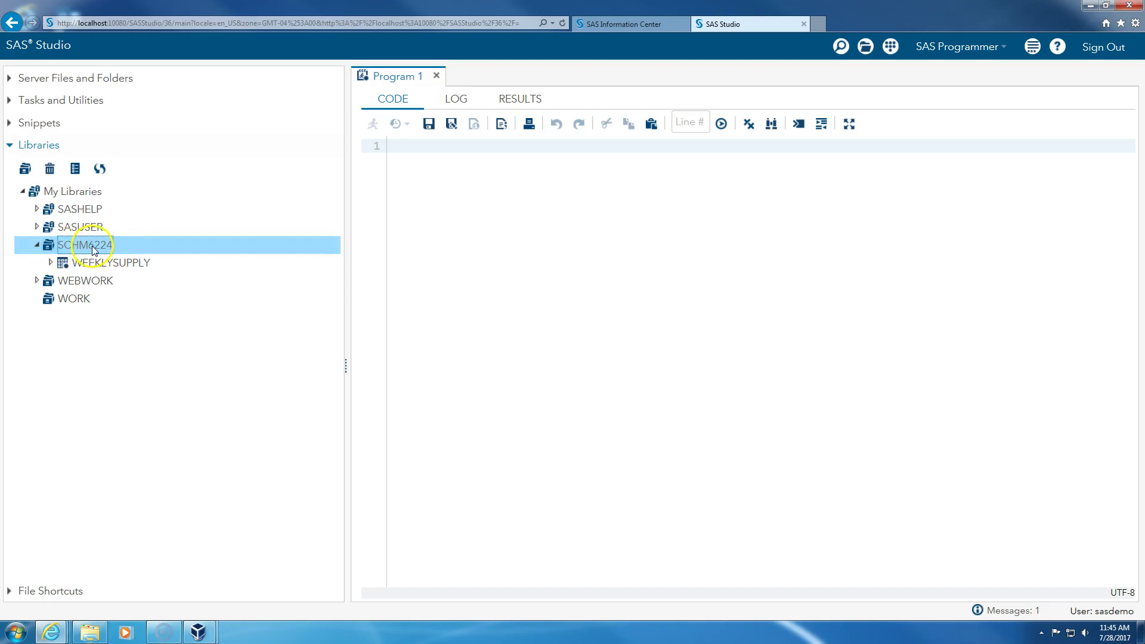
pyautogui.click(113, 264)
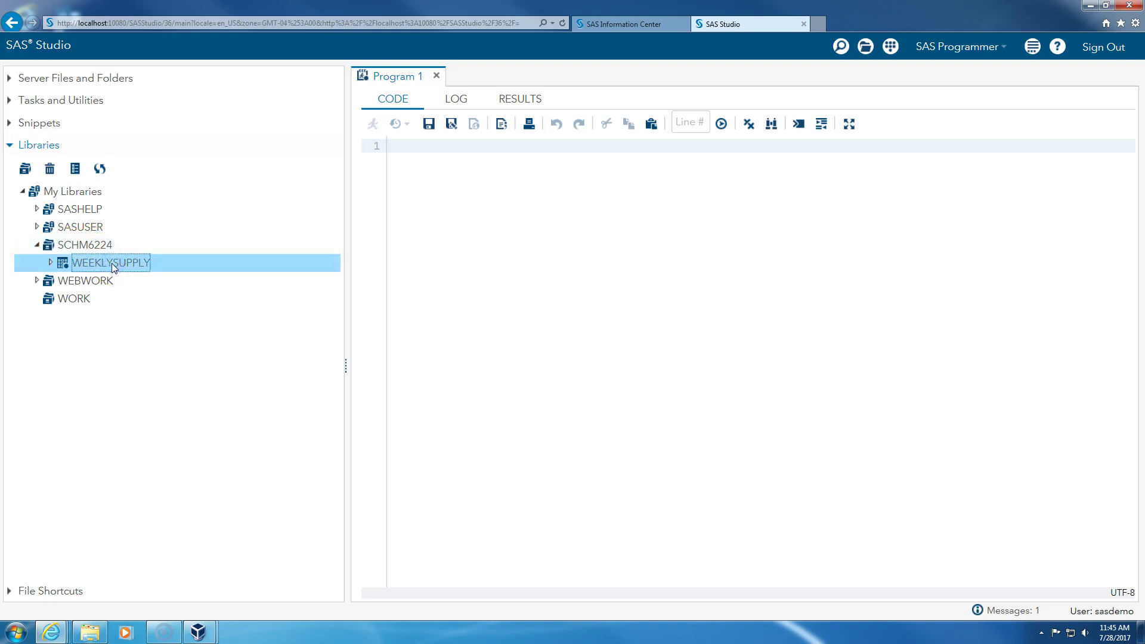
# Step: Open WEEKLYSUPPLY's 694 rows and view the Date and Supply column properties
pyautogui.doubleClick(112, 263)
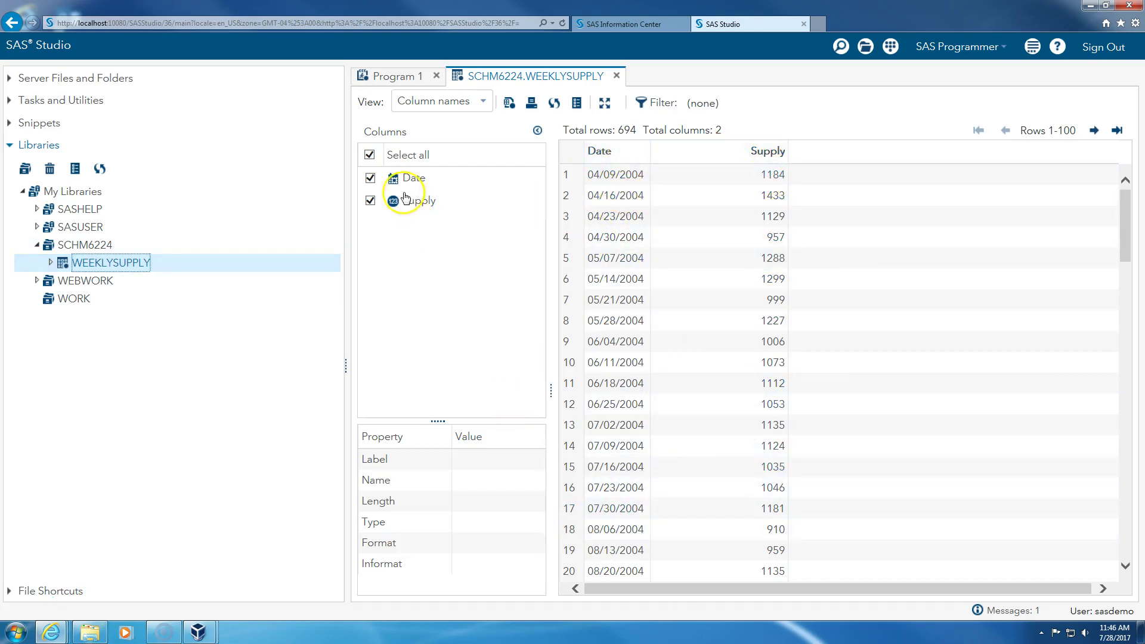
pyautogui.click(418, 174)
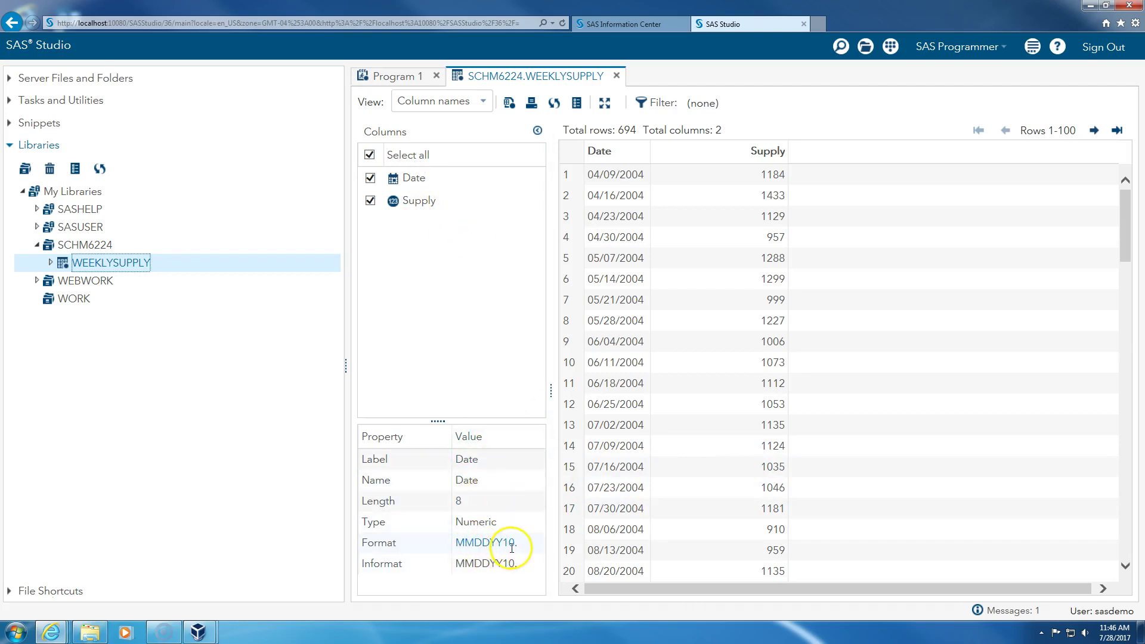
pyautogui.click(418, 201)
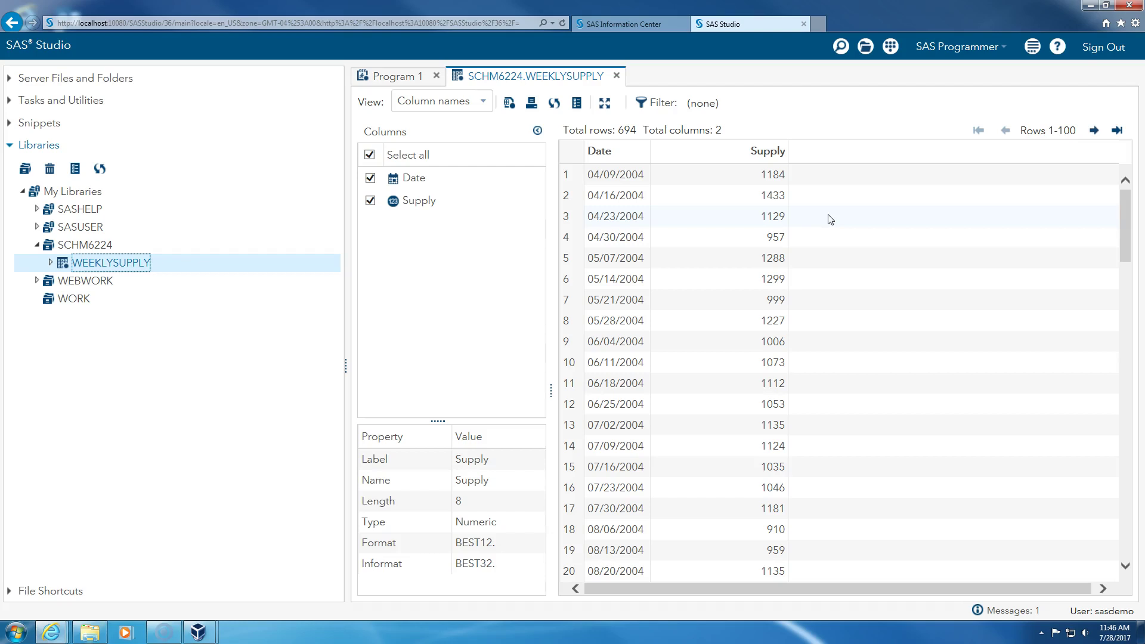
pyautogui.click(614, 216)
# Step: Close the table and write 'data schm6224.weeklysupply; set schm6224.weeklysupply; run;' in Program 1
pyautogui.click(618, 76)
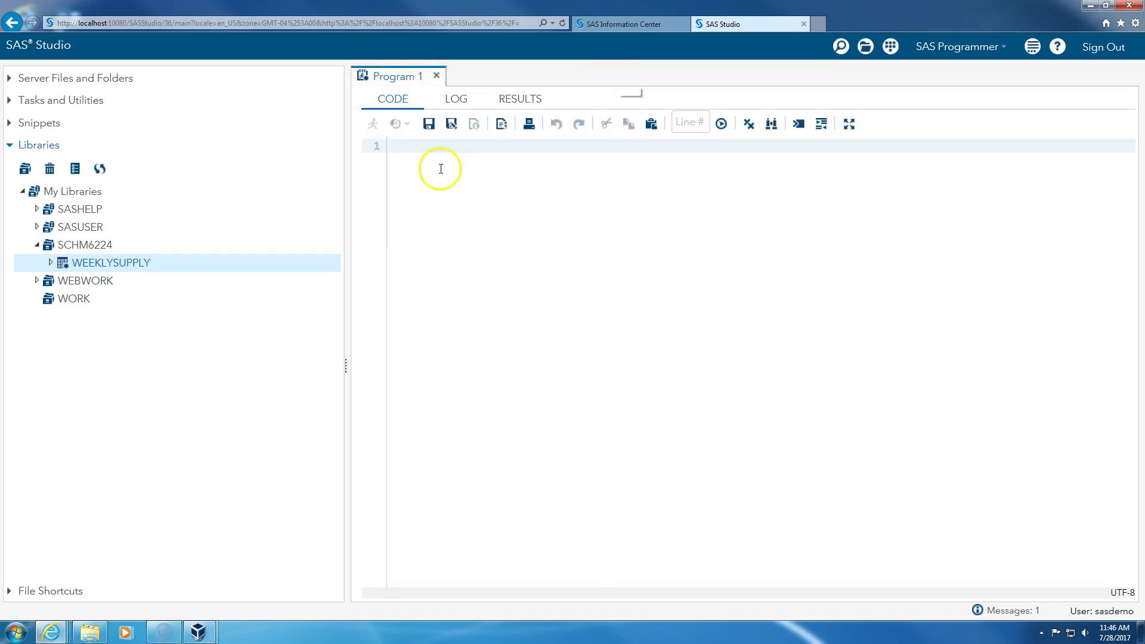
pyautogui.click(443, 150)
pyautogui.write('data')
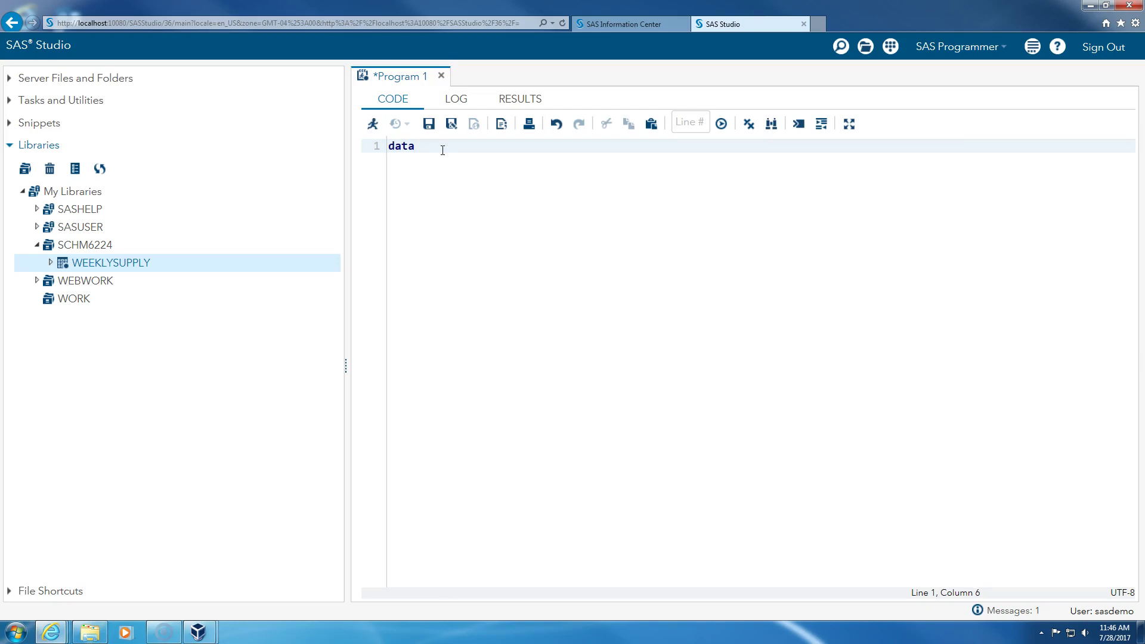
pyautogui.write(' schm6224.weeklysu')
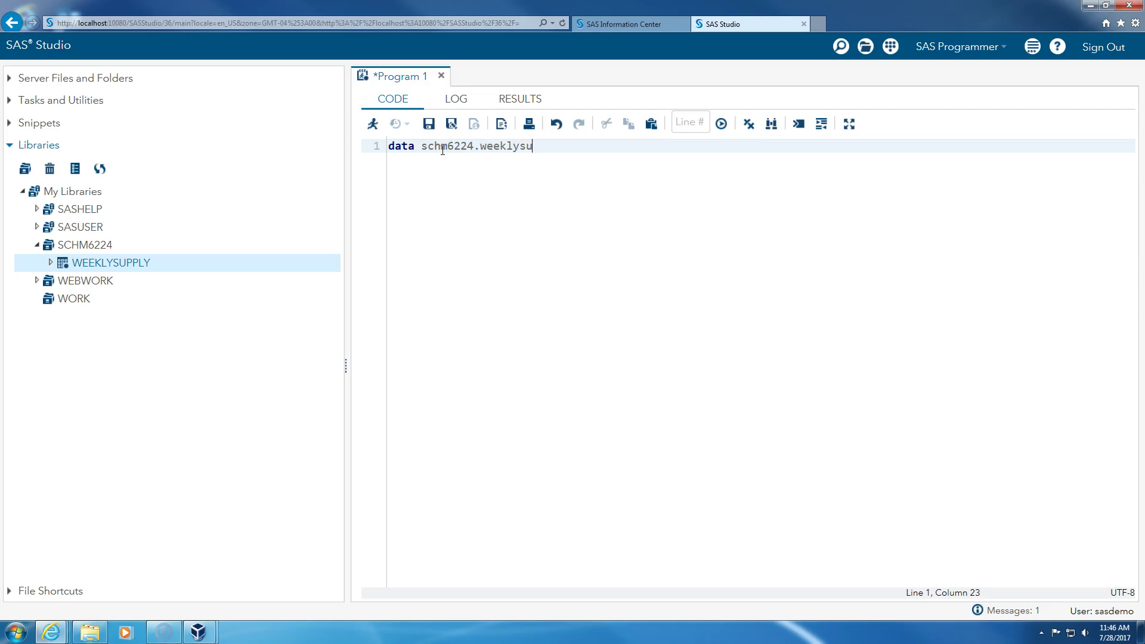
pyautogui.write('pply;')
pyautogui.press('Return')
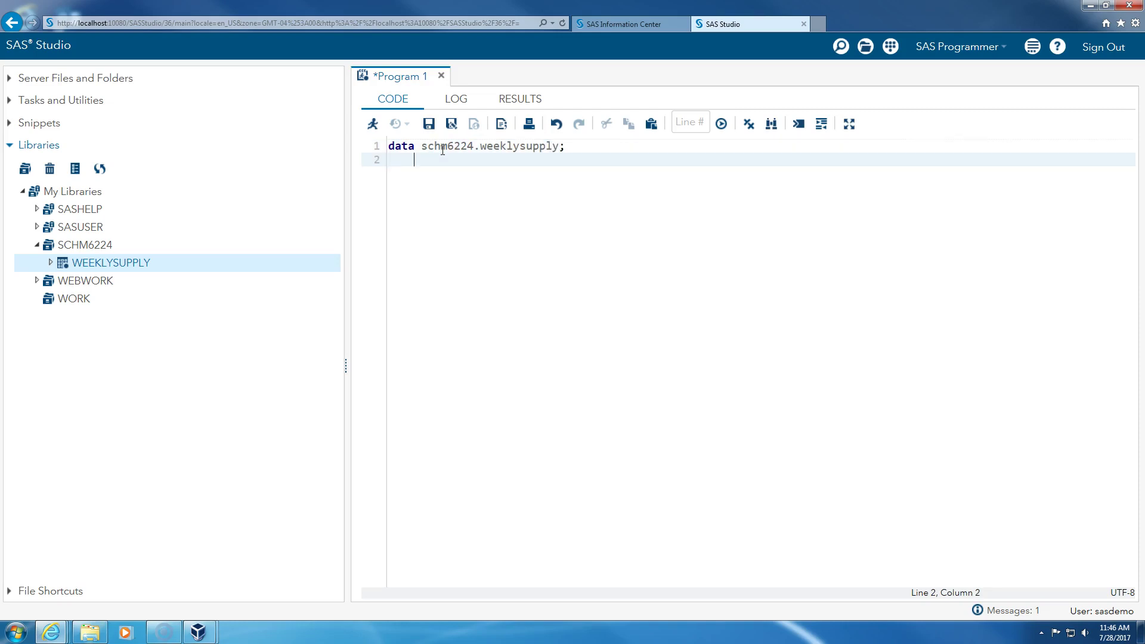
pyautogui.write('set schm6224.weeklys')
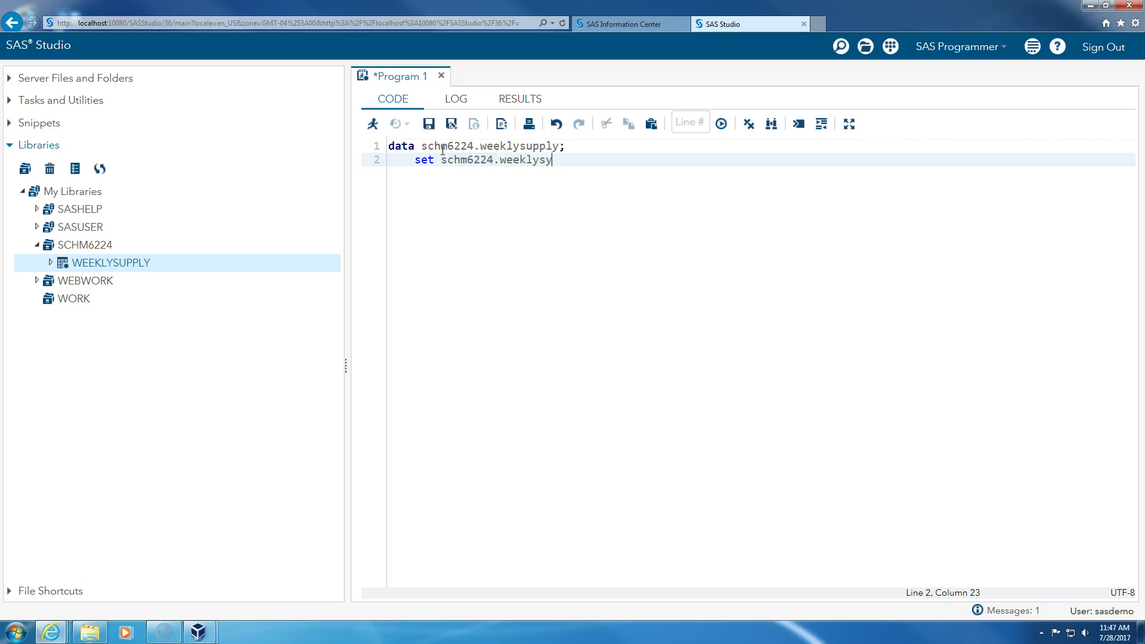
pyautogui.write('upply;')
pyautogui.press('Return')
pyautogui.press('Return')
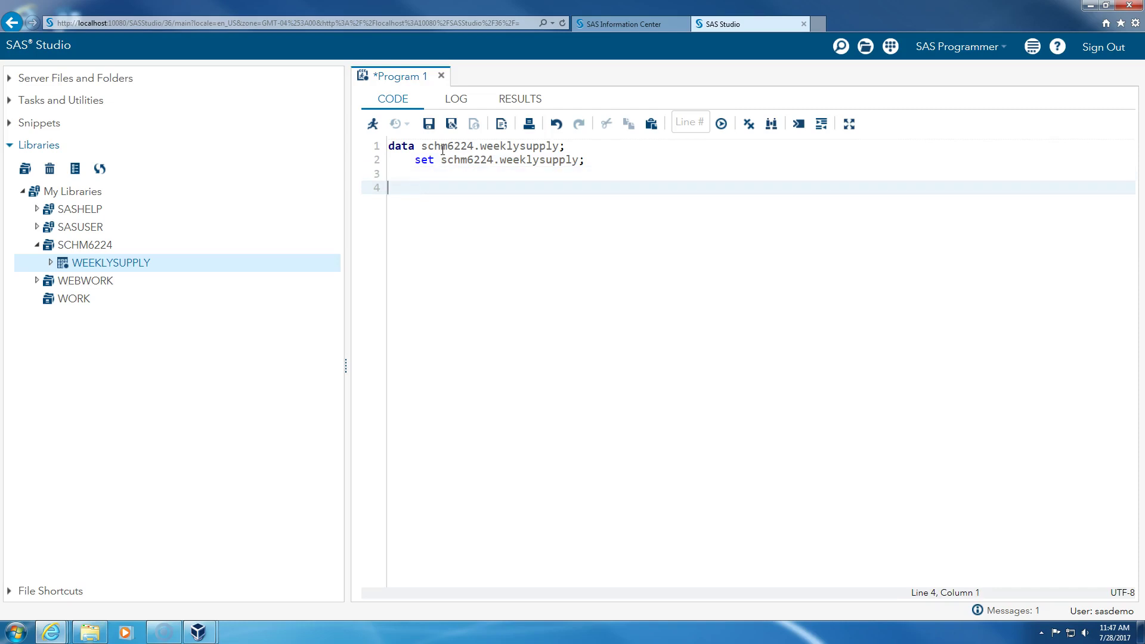
pyautogui.write('run;')
pyautogui.press('F3')
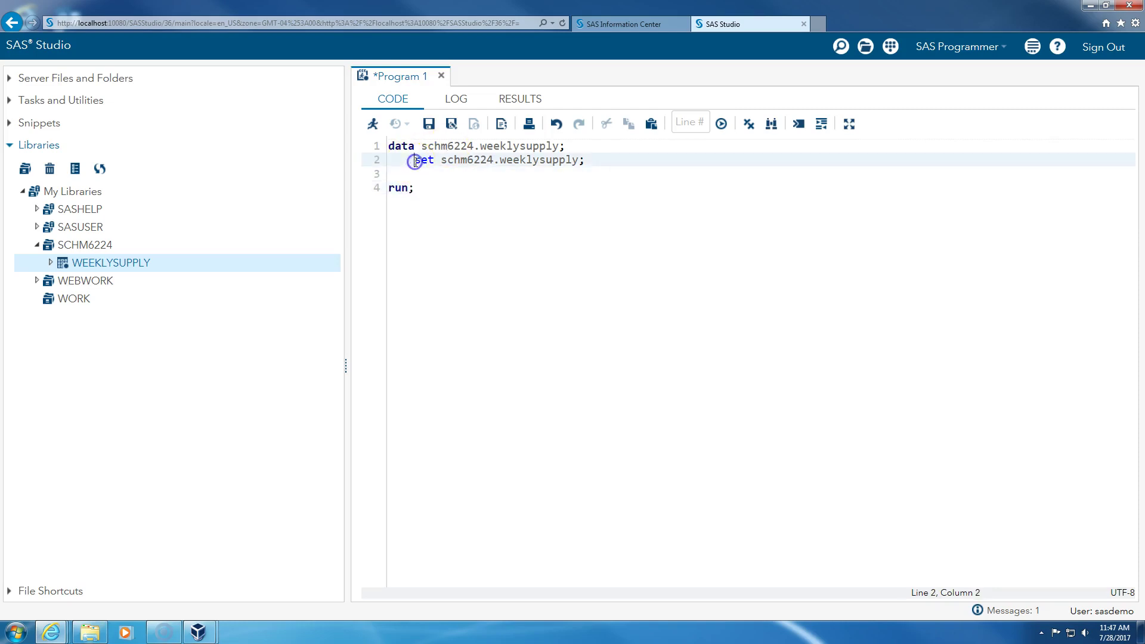
pyautogui.moveTo(444, 164); pyautogui.dragTo(589, 163)
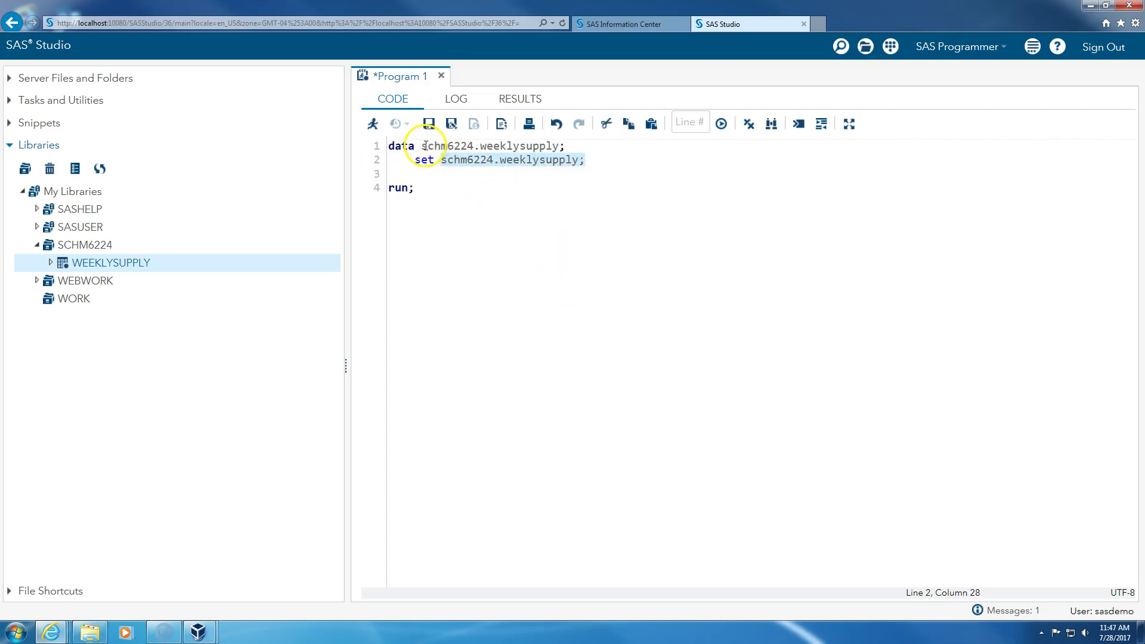
pyautogui.moveTo(423, 146); pyautogui.dragTo(565, 146)
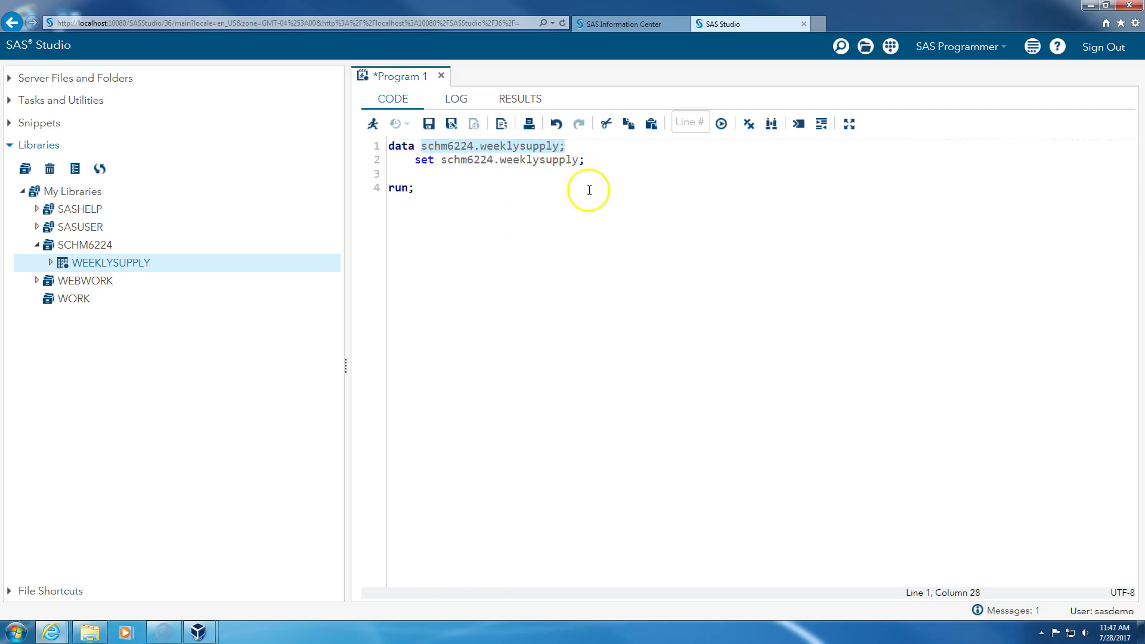
# Step: Add 'w = week(date);' and 'y = year(date);' after the set statement
pyautogui.click(458, 174)
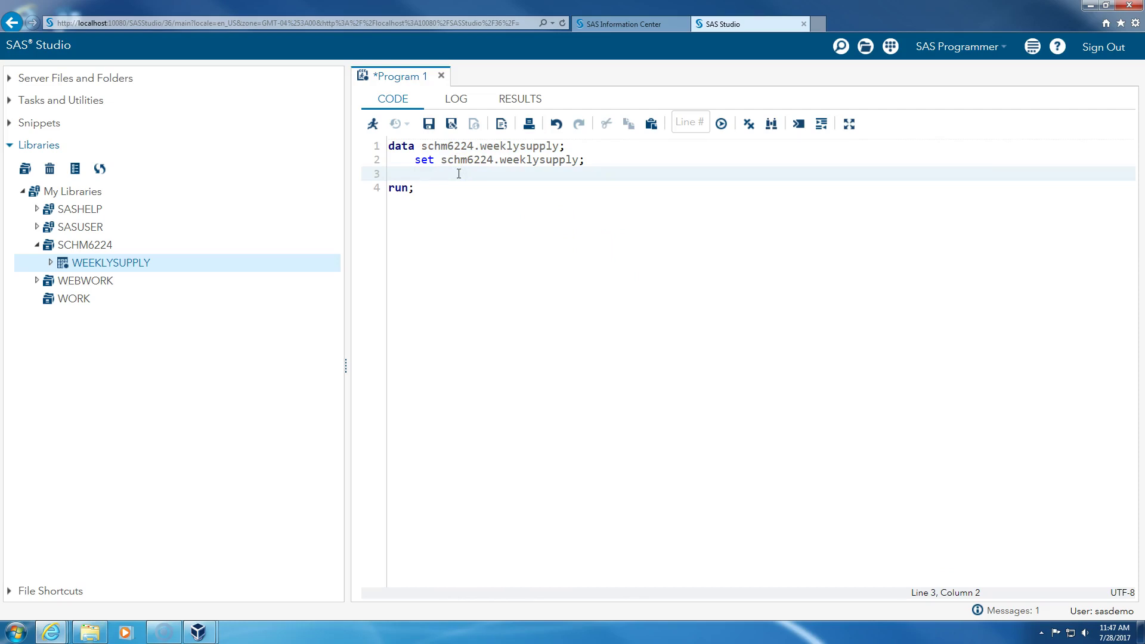
pyautogui.write('w')
pyautogui.write(' = week(')
pyautogui.write('data')
pyautogui.write(')')
pyautogui.write(';')
pyautogui.press('Return')
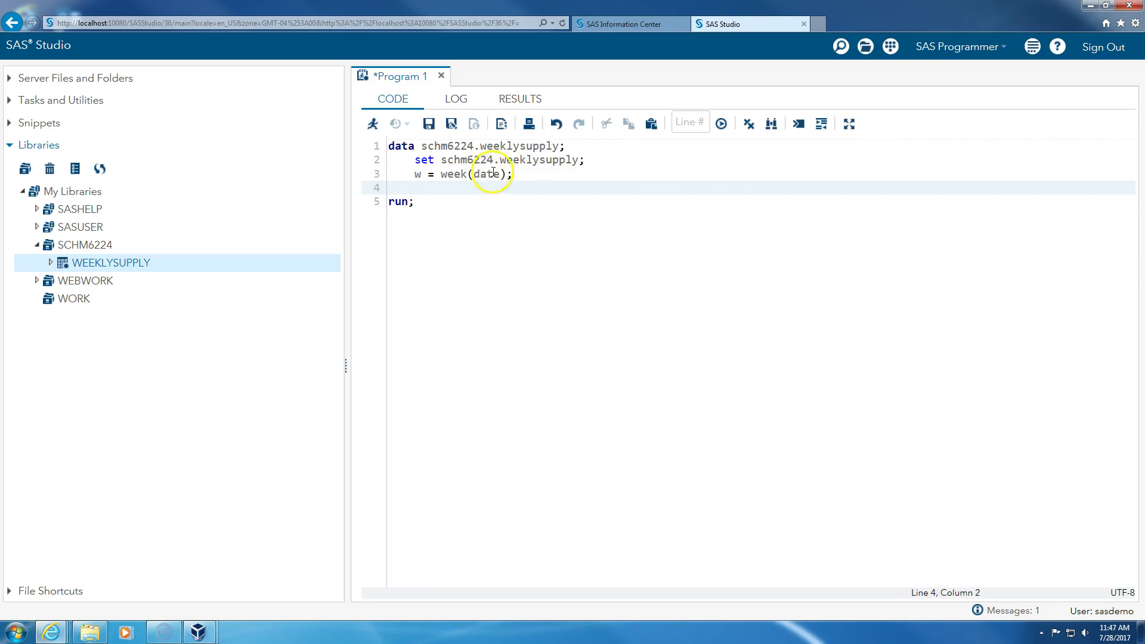
pyautogui.write('y = year')
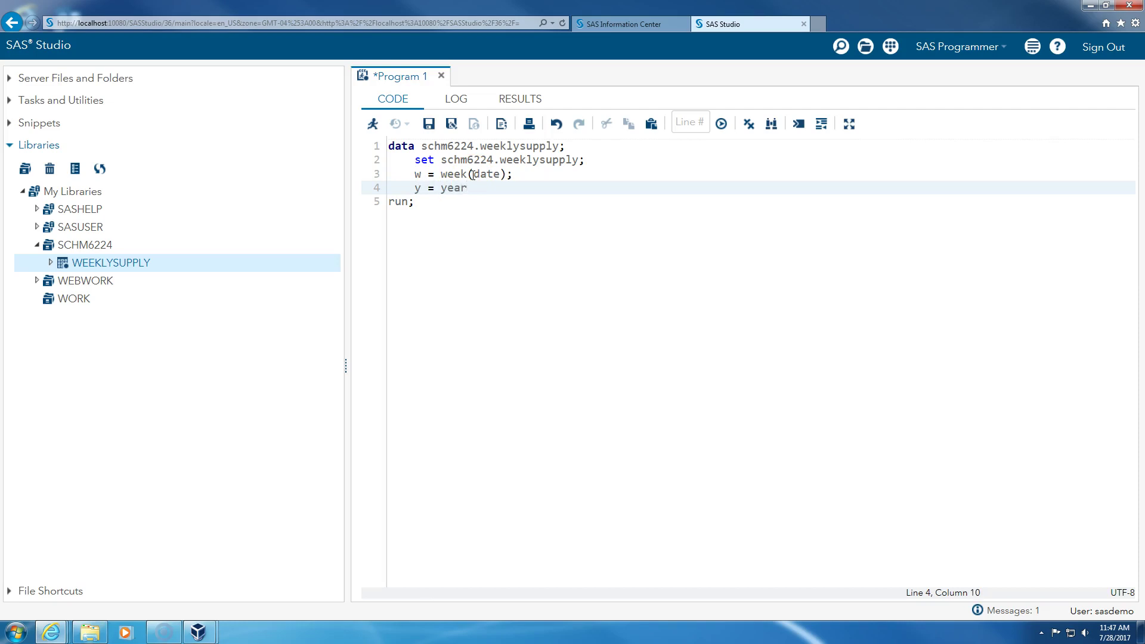
pyautogui.write('(date);')
pyautogui.doubleClick(419, 174)
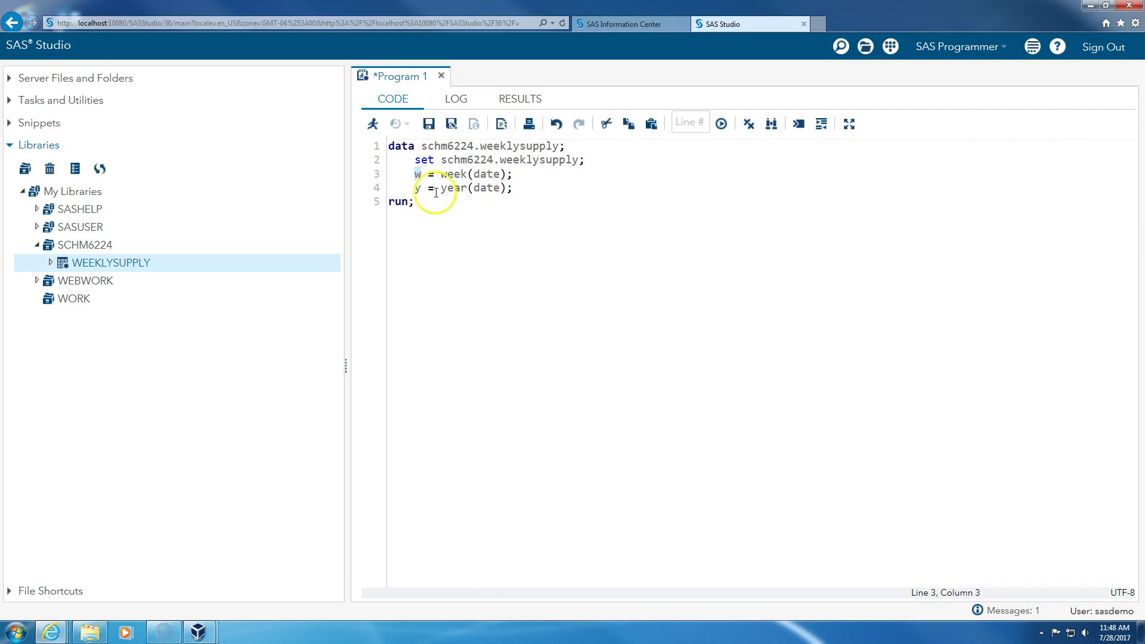
pyautogui.click(417, 187)
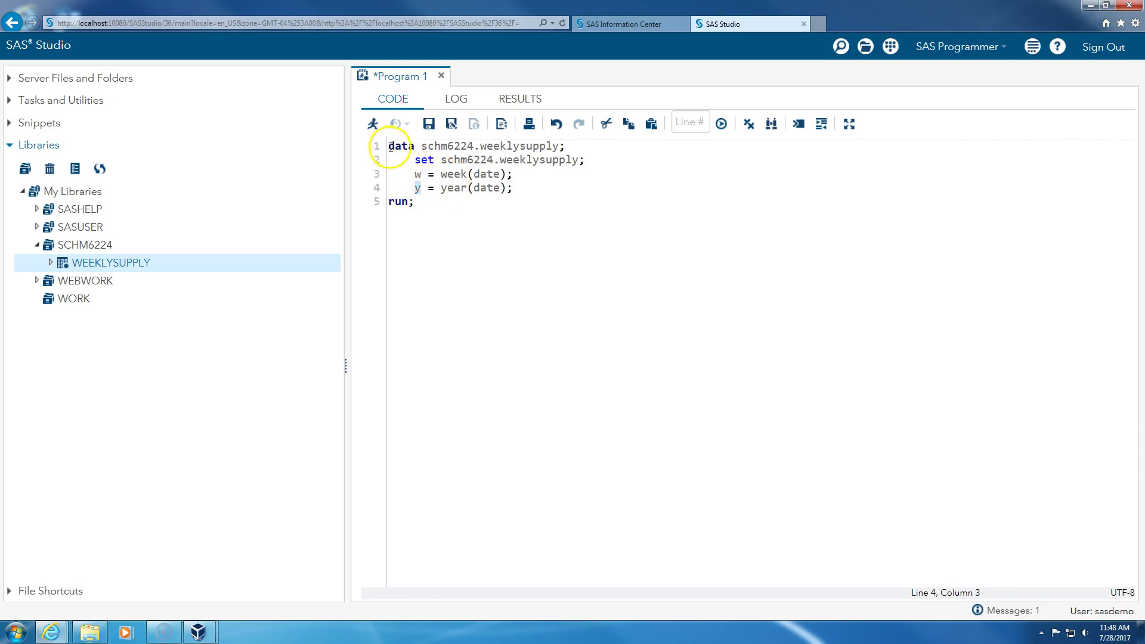
# Step: Run the whole DATA step and check the log: 694 observations, 4 variables, then view results
pyautogui.moveTo(386, 145); pyautogui.dragTo(470, 202)
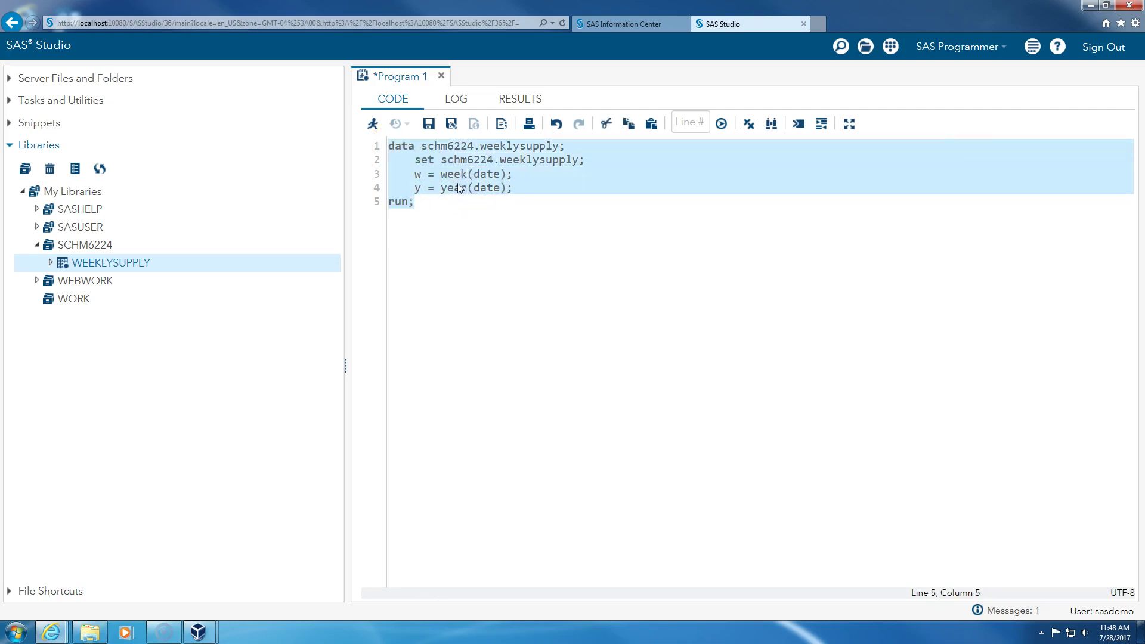
pyautogui.rightClick(457, 186)
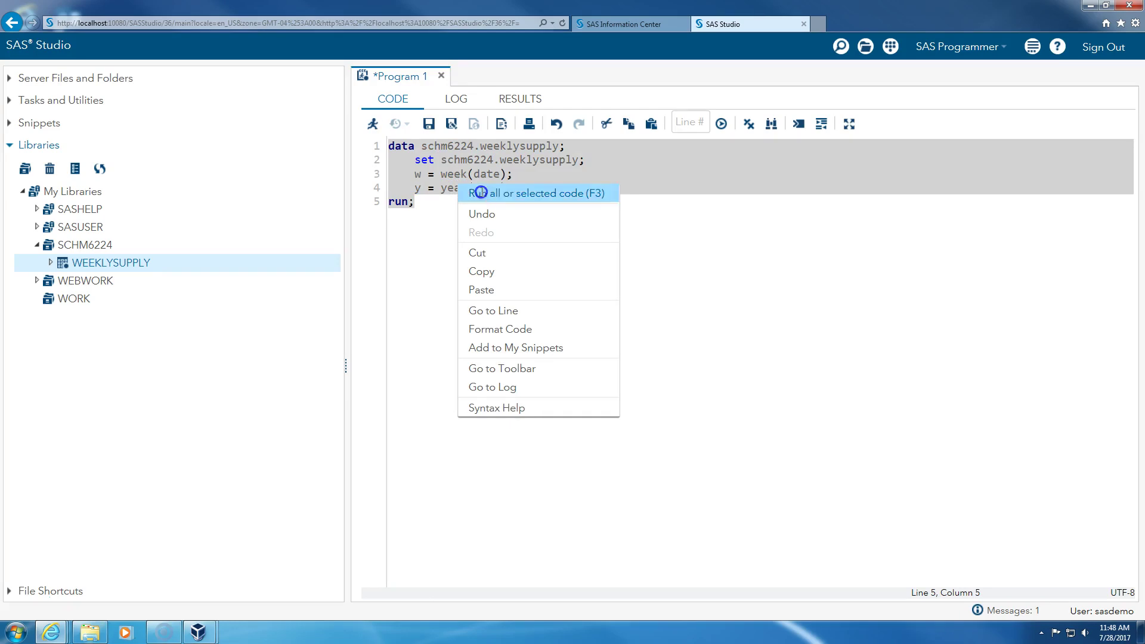
pyautogui.click(482, 195)
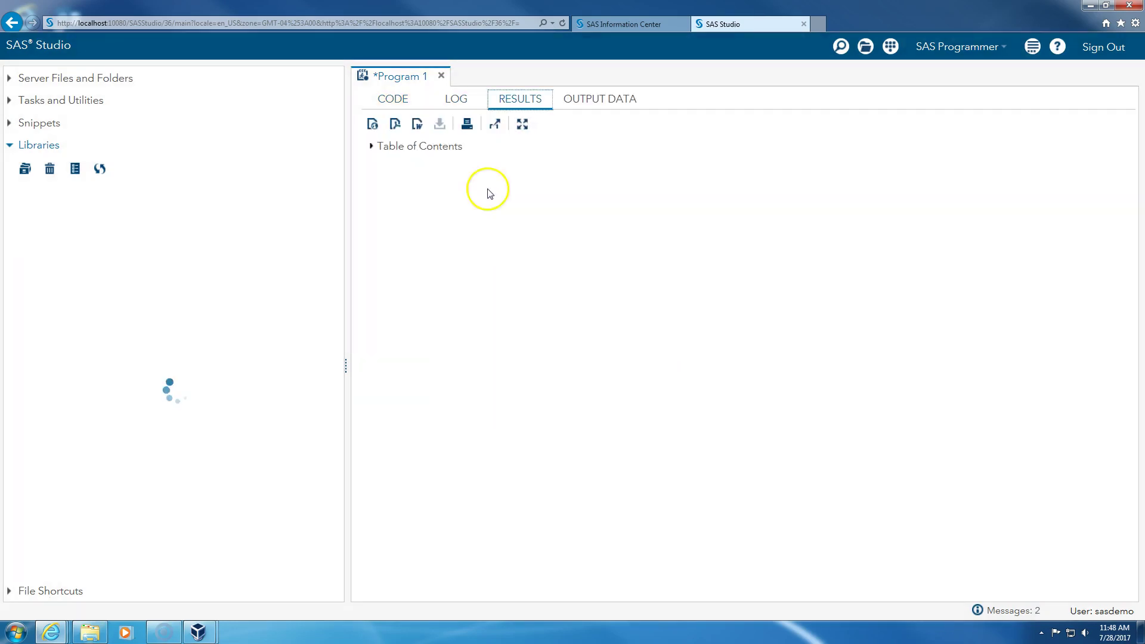
pyautogui.click(458, 102)
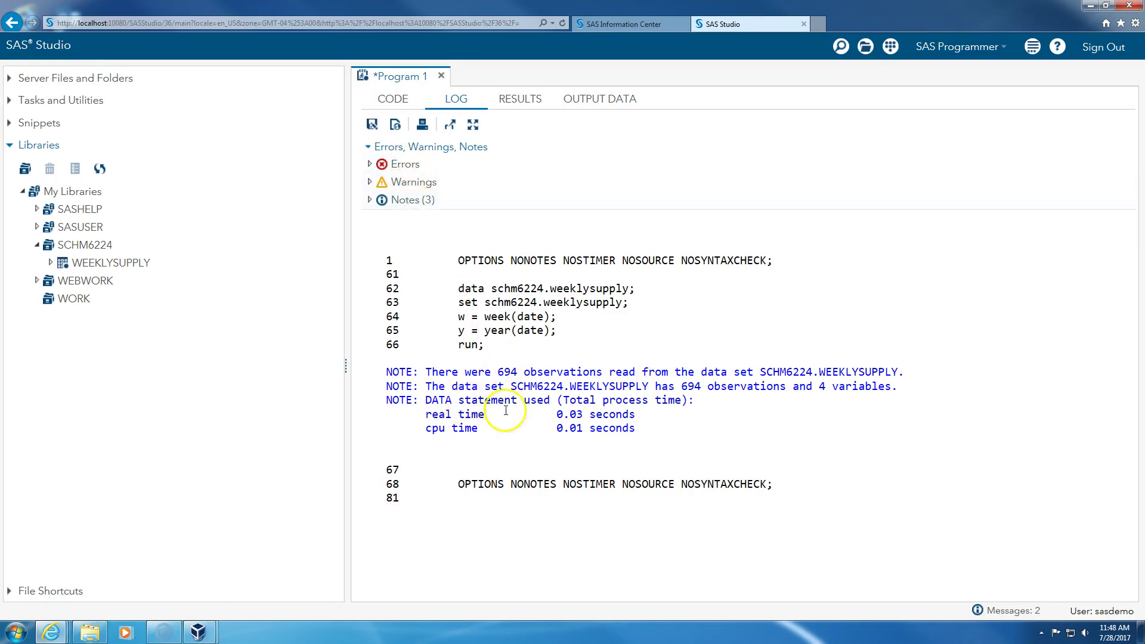
pyautogui.click(518, 102)
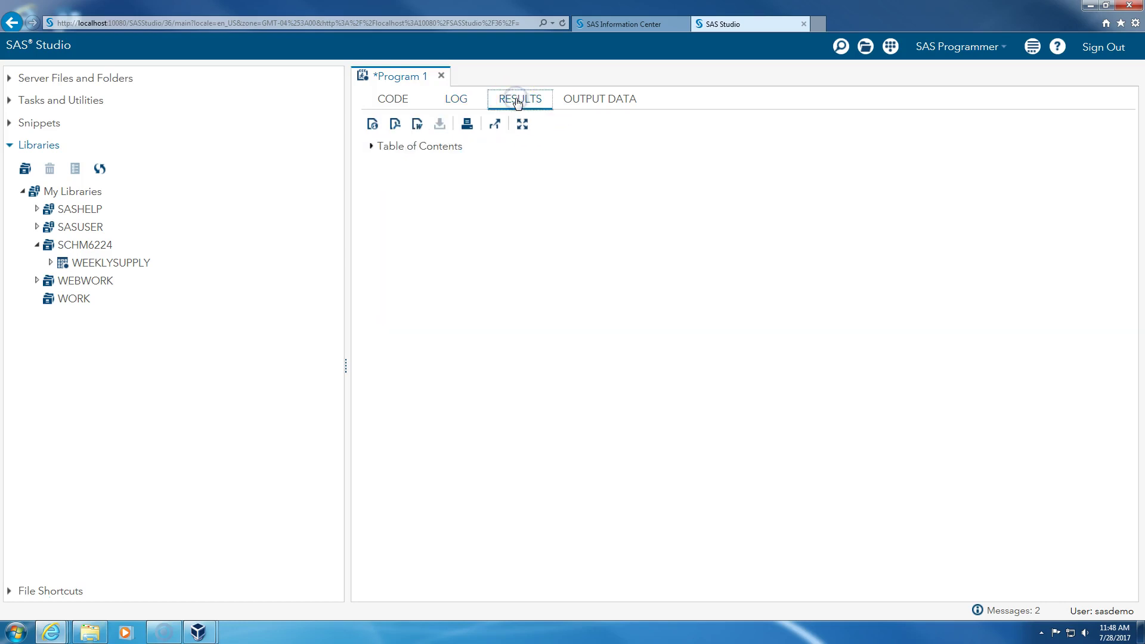
# Step: Scroll through the output table to check the new w and y columns, then return to the code
pyautogui.click(612, 100)
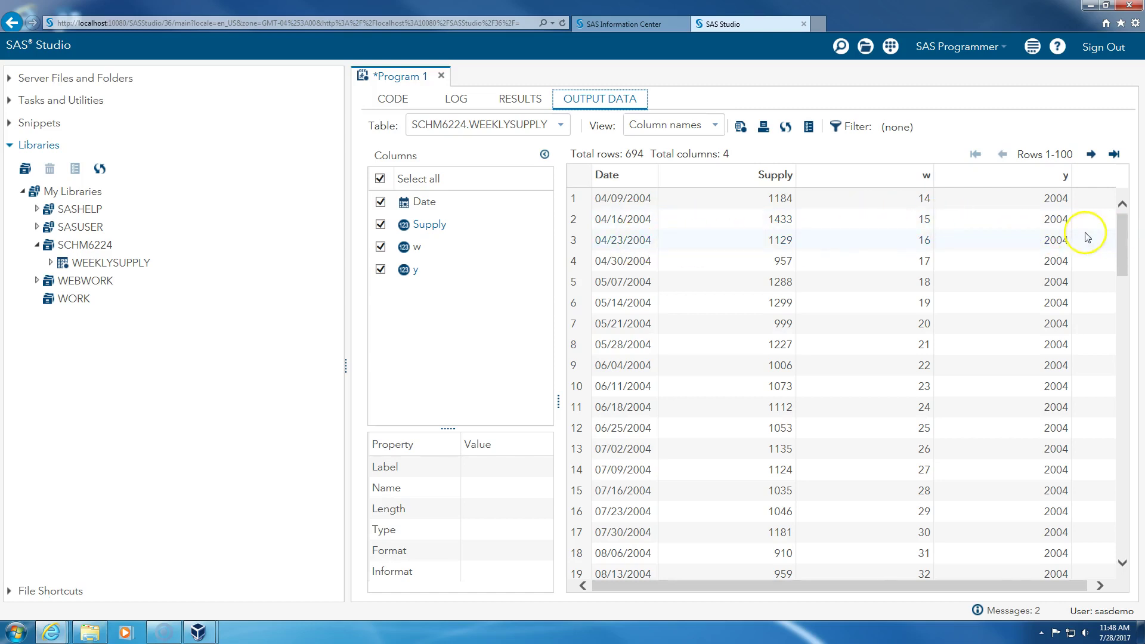
pyautogui.moveTo(1123, 236); pyautogui.dragTo(1119, 327)
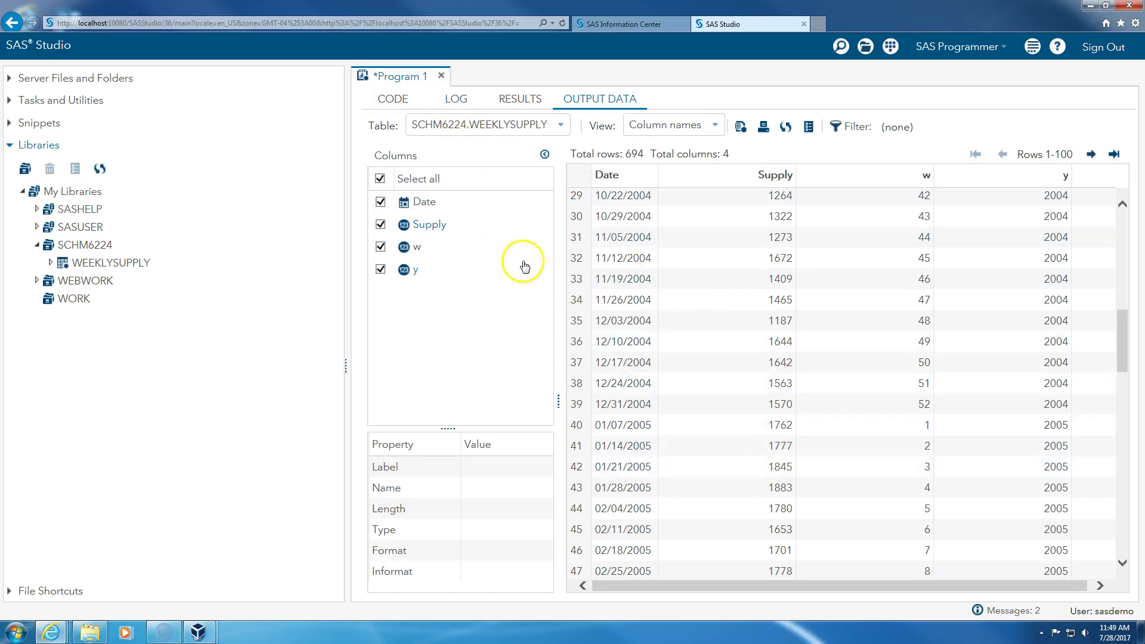
pyautogui.click(395, 100)
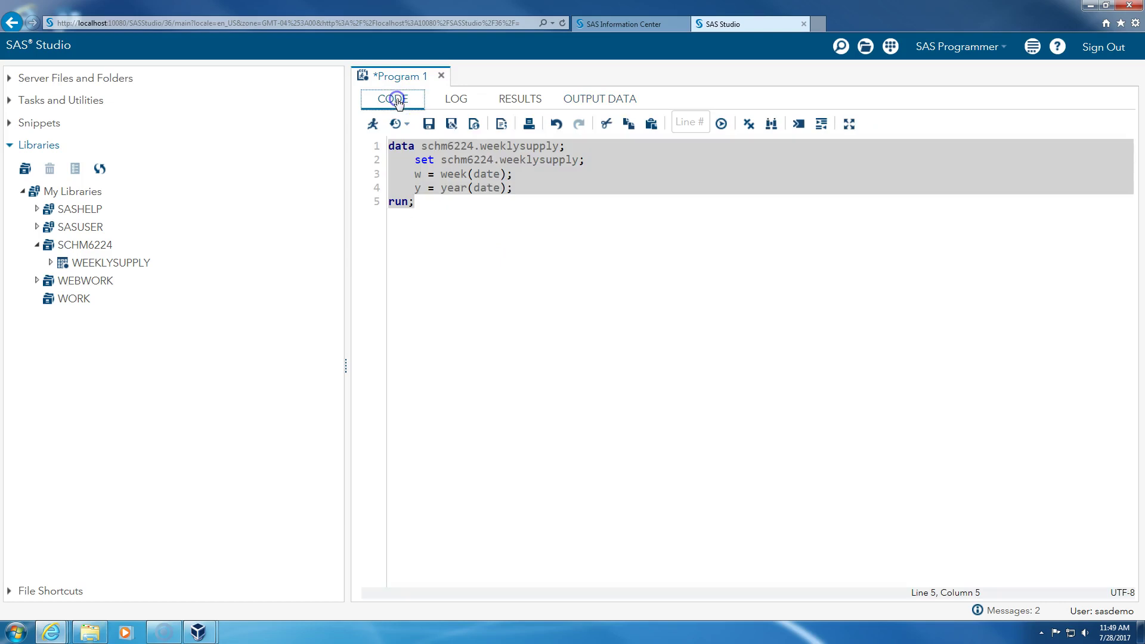